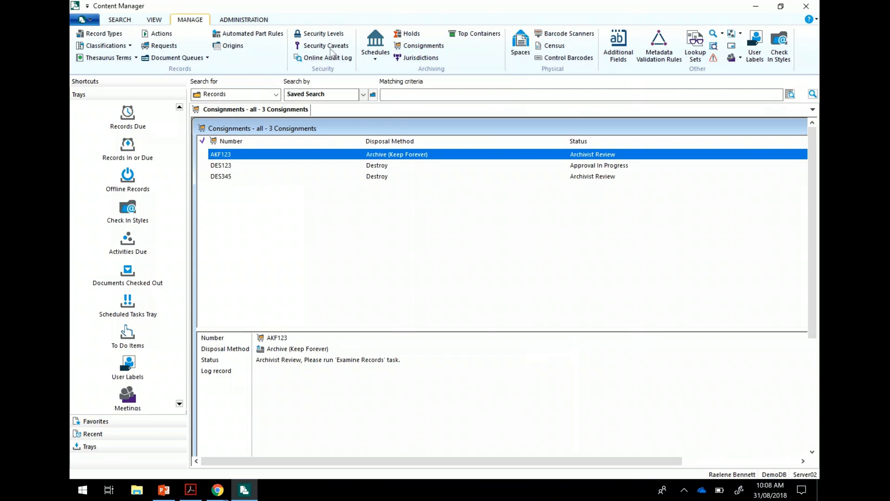
# Review the list of activated product features in the system options
pyautogui.click(244, 20)
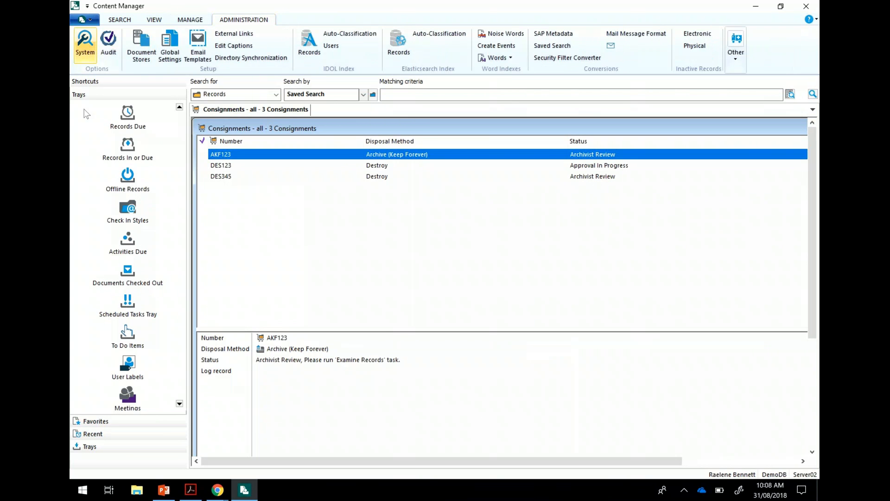
pyautogui.click(85, 45)
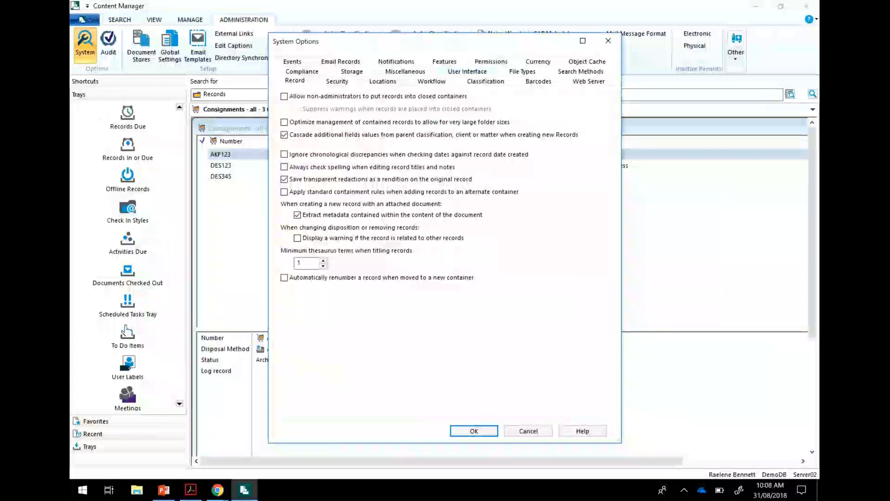
pyautogui.click(444, 61)
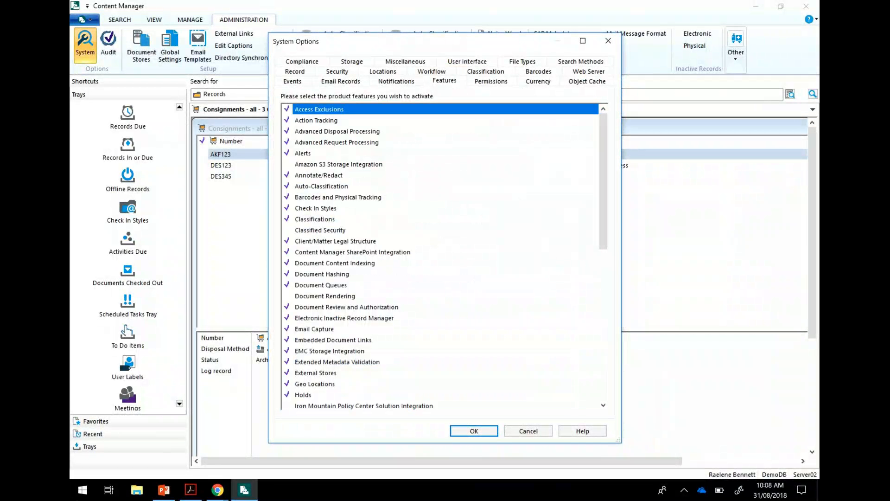
pyautogui.click(474, 431)
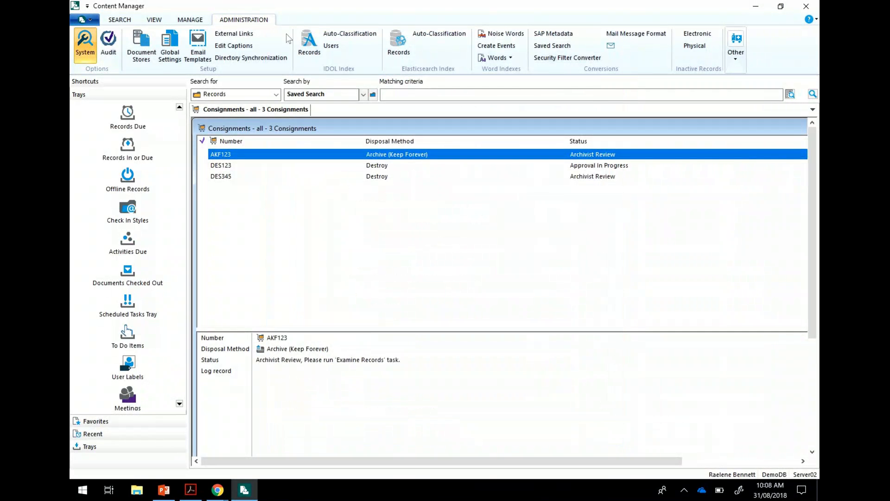
# List all consignments again and check which types of new consignment can be created
pyautogui.click(310, 43)
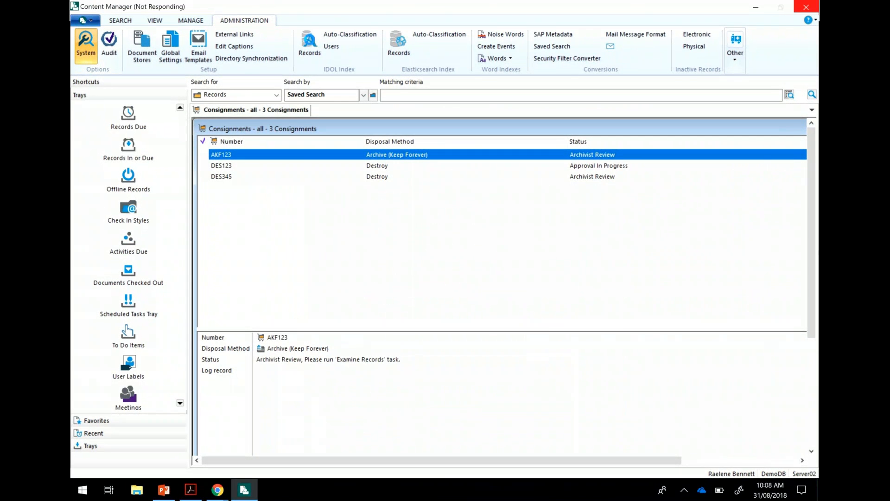
pyautogui.click(190, 20)
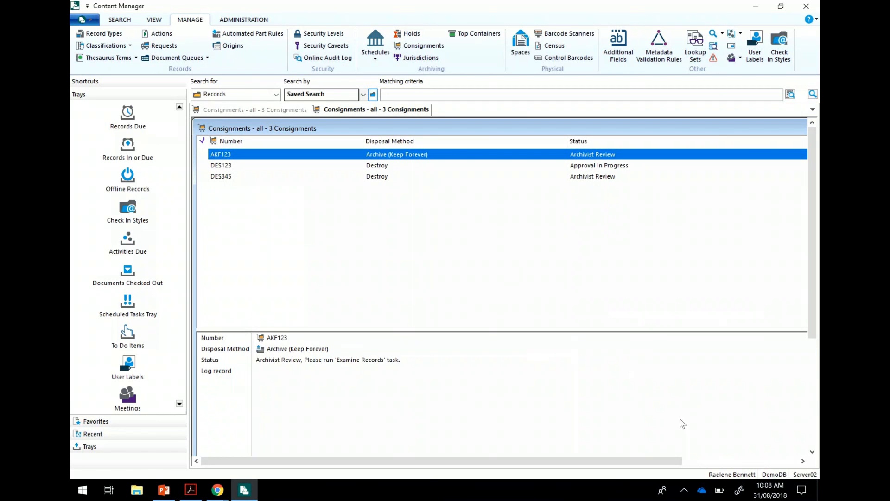
pyautogui.rightClick(334, 212)
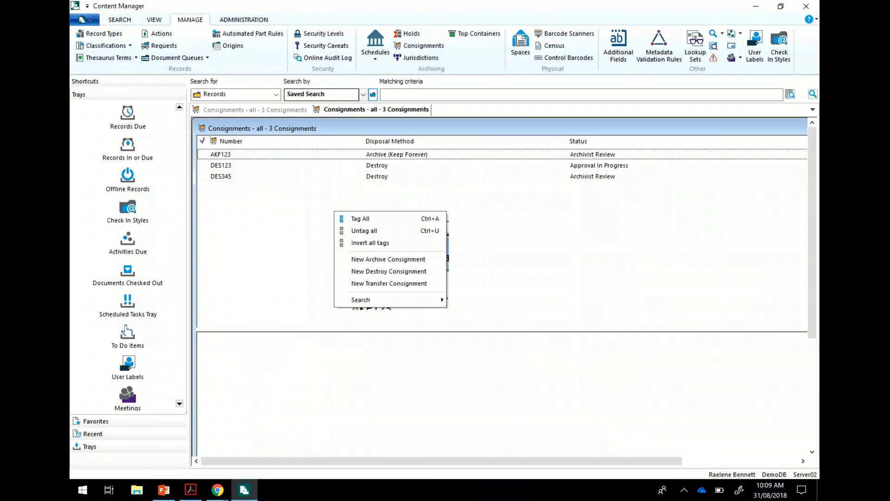
pyautogui.click(565, 367)
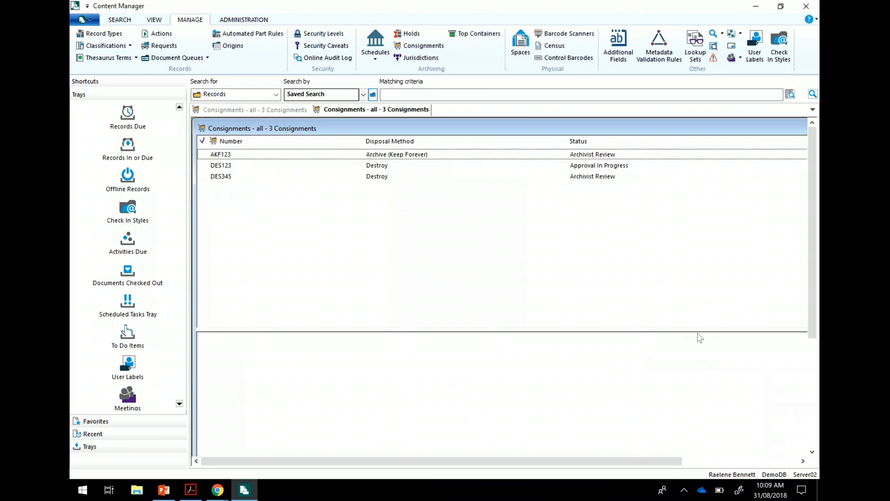
# Review the general, selection and approval properties of destroy consignment DES123, leaving them without saving
pyautogui.press('Down')
pyautogui.hotkey('shift', 'F10')
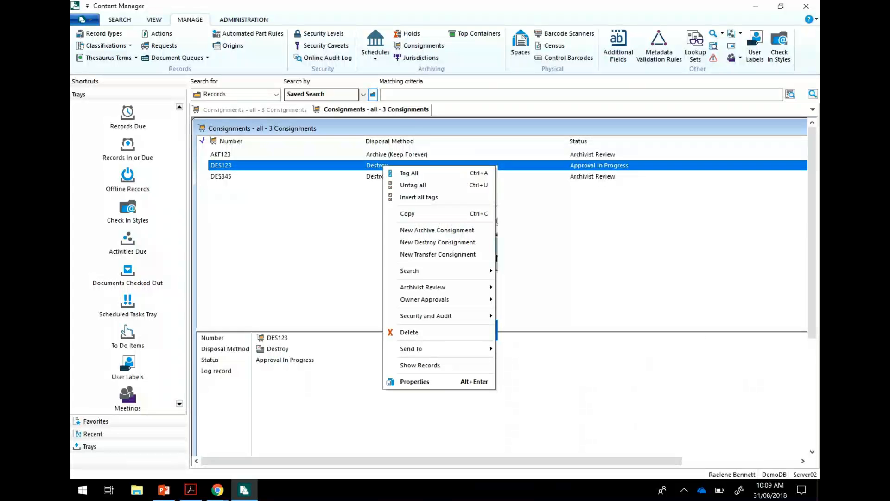
pyautogui.hotkey('alt', 'Return')
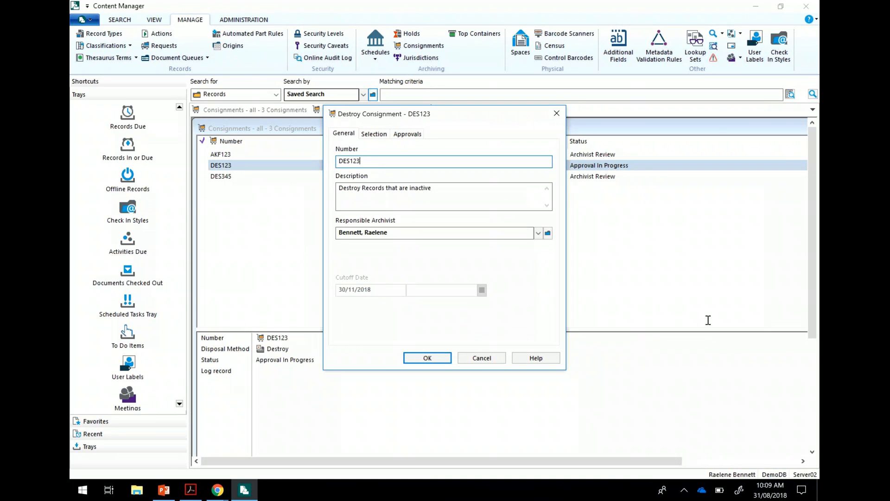
pyautogui.press('Tab')
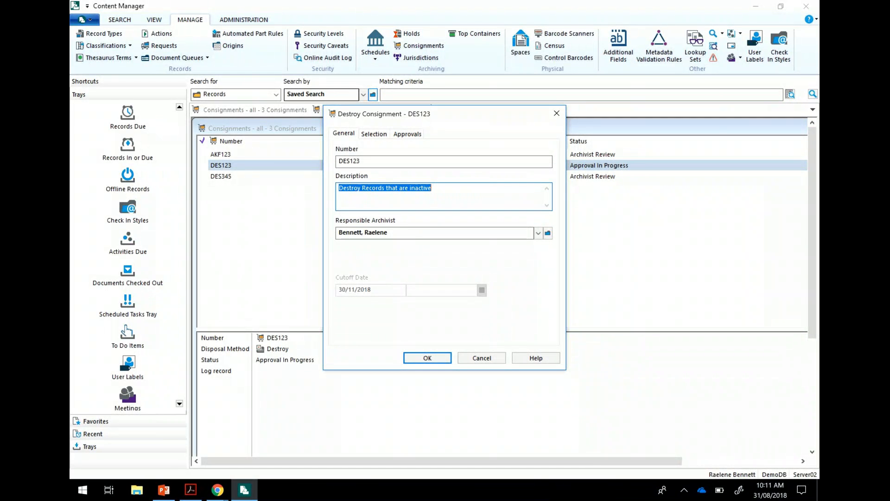
pyautogui.hotkey('ctrl', 'Tab')
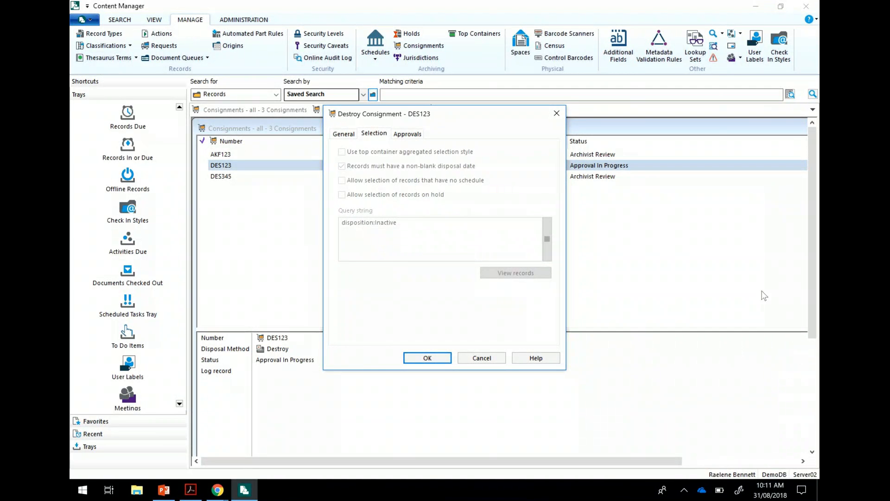
pyautogui.hotkey('ctrl', 'Tab')
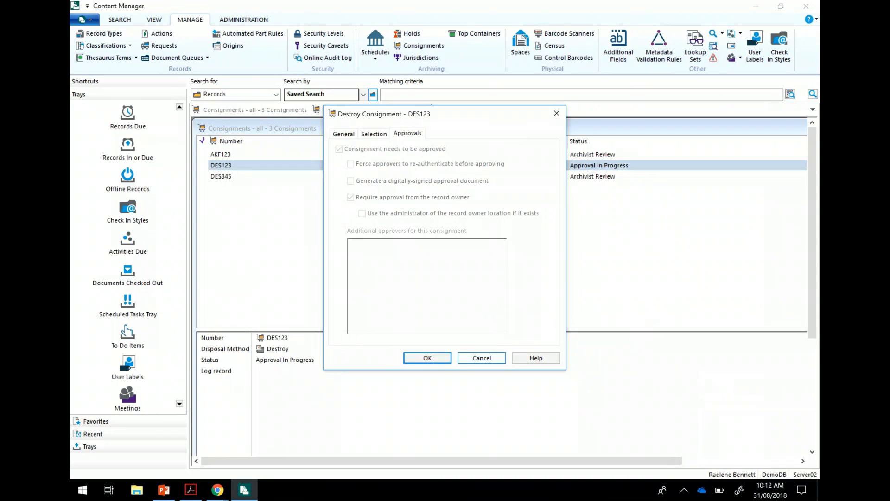
pyautogui.click(482, 358)
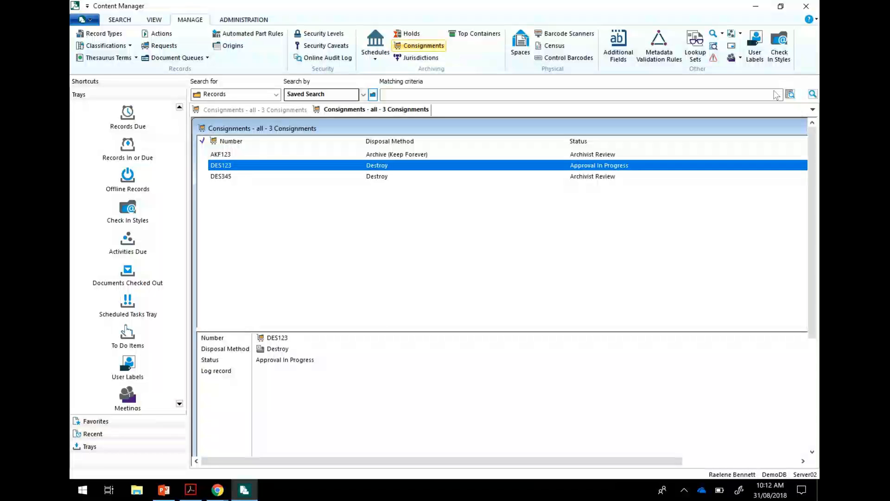
# Start a new transfer consignment numbered TRF123 with the description "All records due for destruction"
pyautogui.rightClick(327, 209)
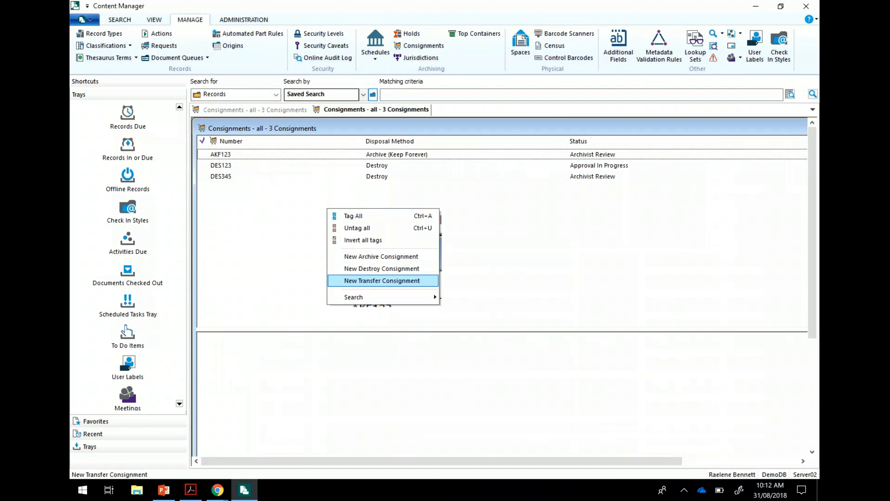
pyautogui.click(383, 280)
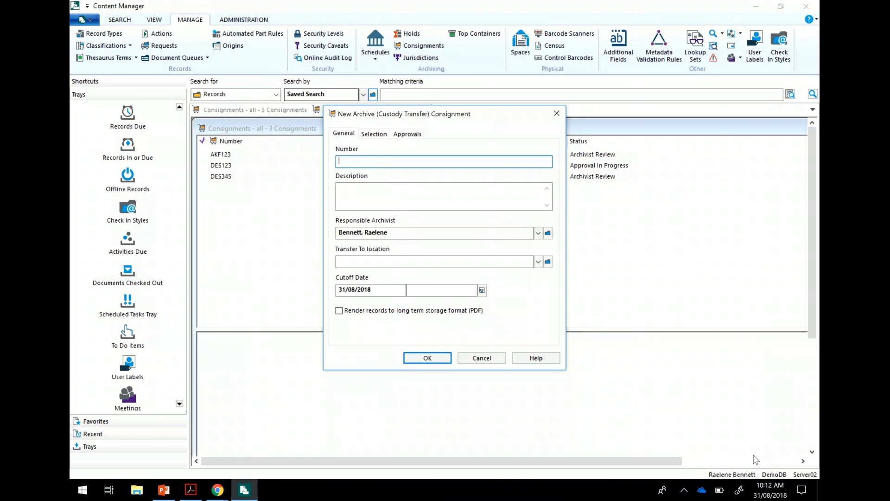
pyautogui.write('TRF123')
pyautogui.press('Tab')
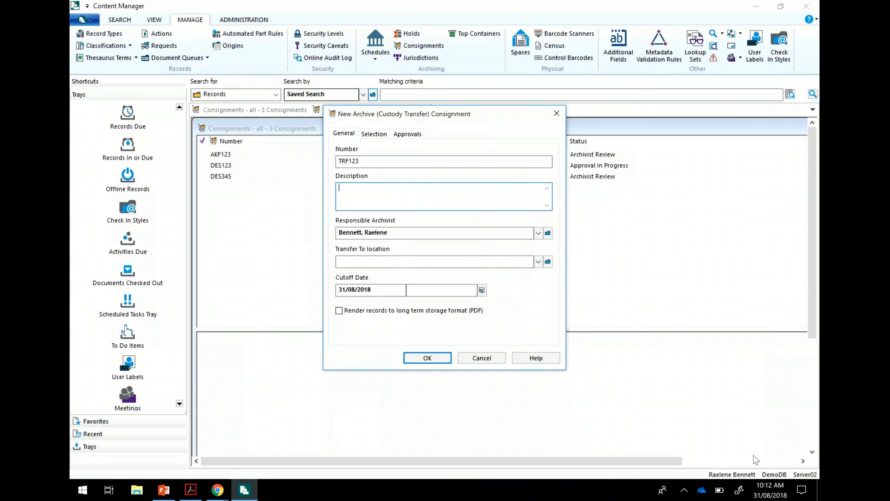
pyautogui.write('All records due for destructuo')
pyautogui.press('BackSpace')
pyautogui.press('BackSpace')
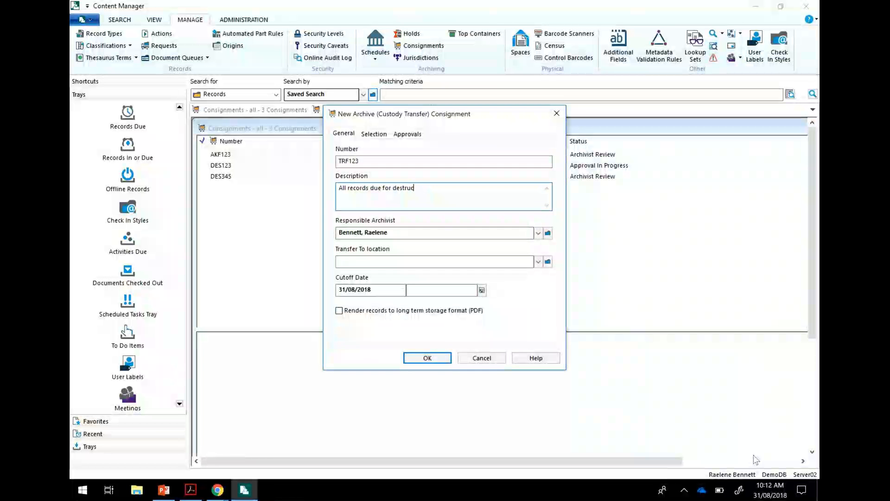
pyautogui.write('tion')
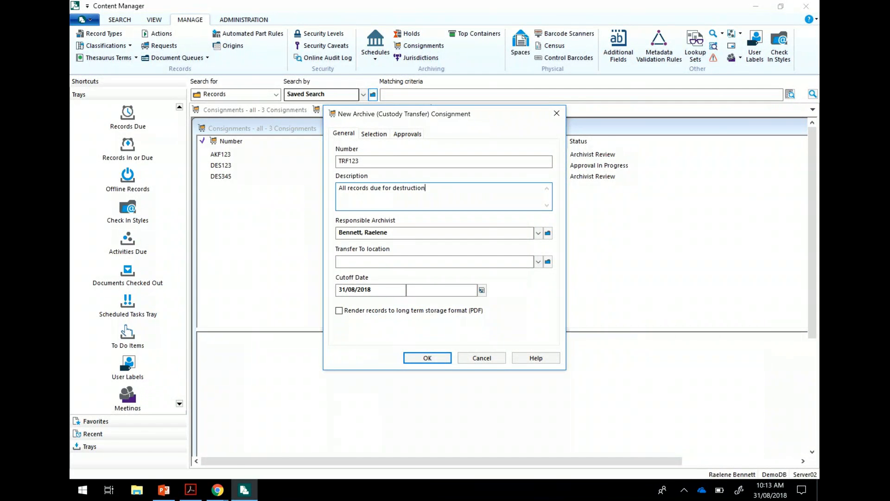
# Set the consignment's Transfer To location to Florida Keys Park from the list of locations
pyautogui.click(371, 261)
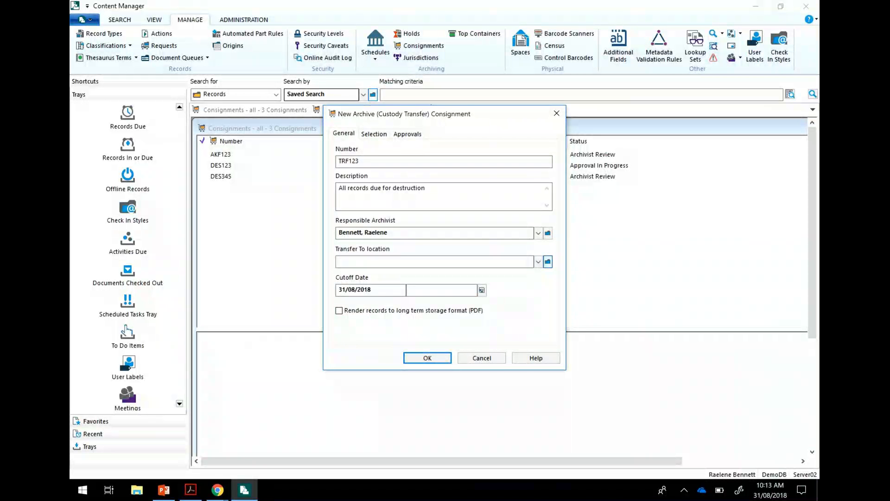
pyautogui.click(548, 262)
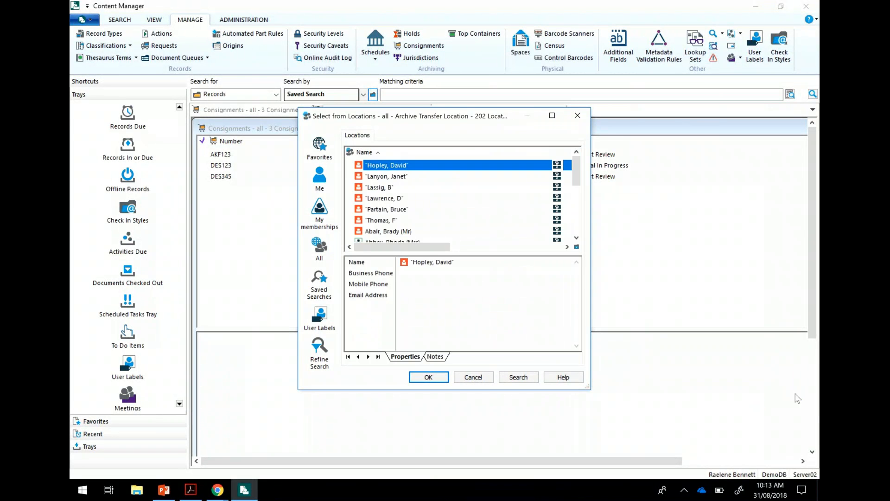
pyautogui.scroll(-5, 462, 203)
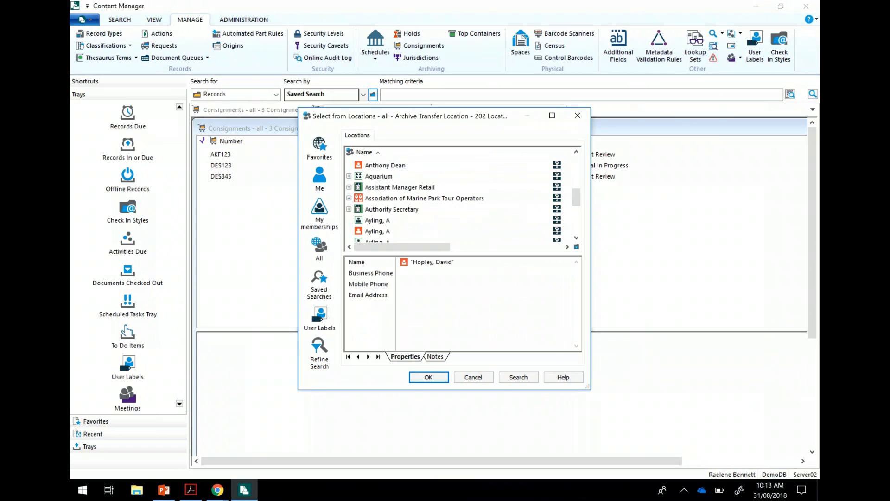
pyautogui.scroll(-2, 462, 202)
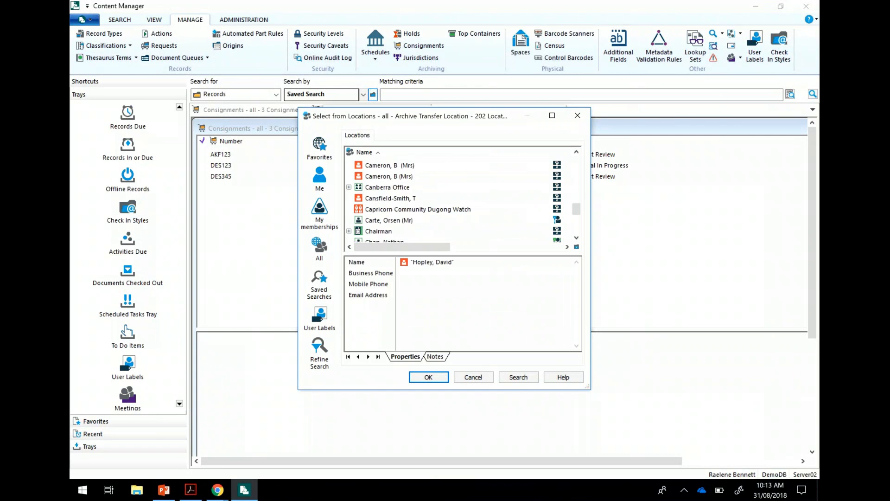
pyautogui.scroll(-4, 462, 203)
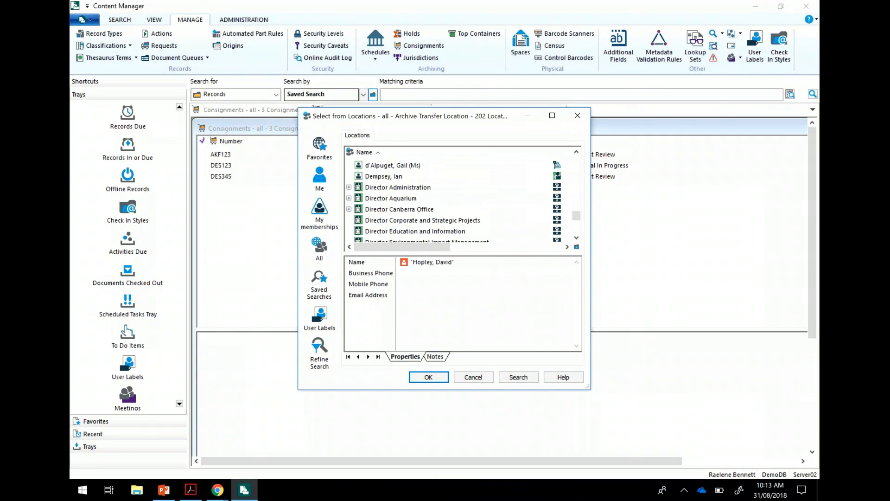
pyautogui.scroll(-6, 462, 203)
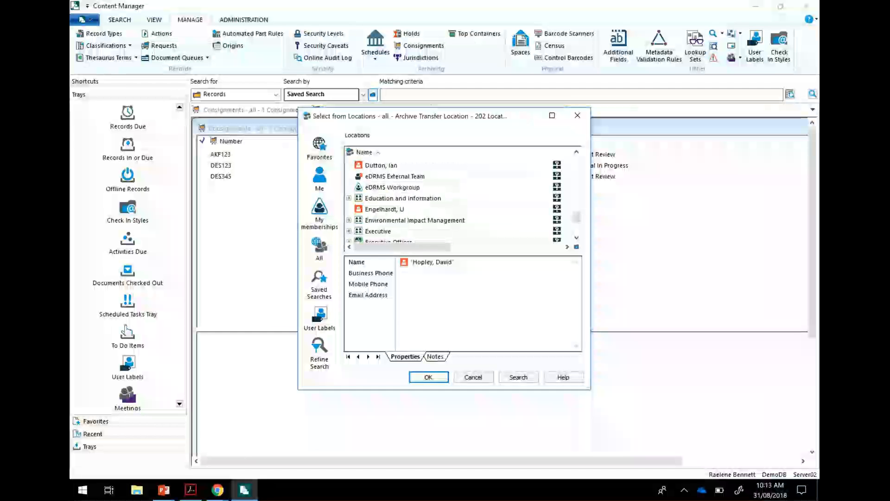
pyautogui.scroll(-2, 462, 203)
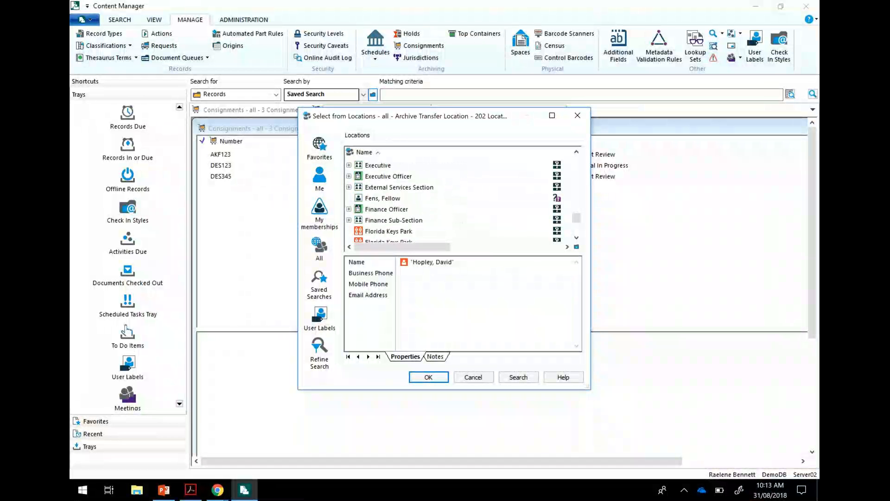
pyautogui.scroll(-1, 462, 203)
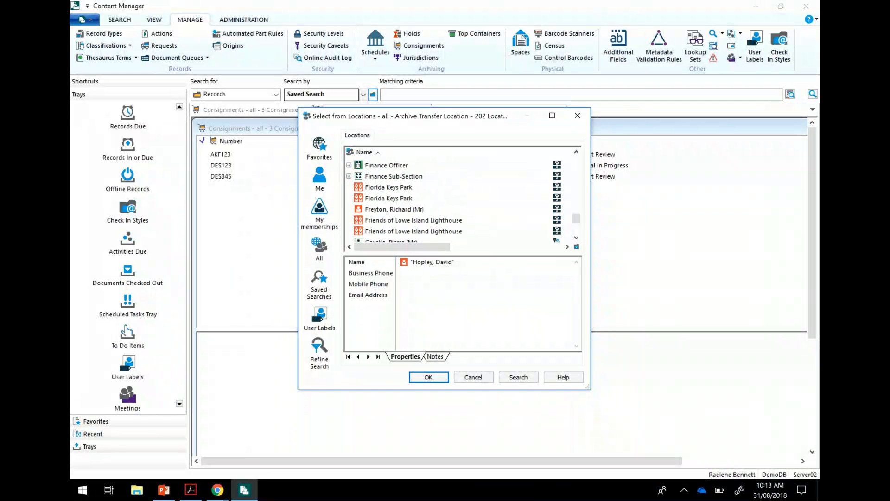
pyautogui.scroll(-1, 462, 202)
pyautogui.click(389, 176)
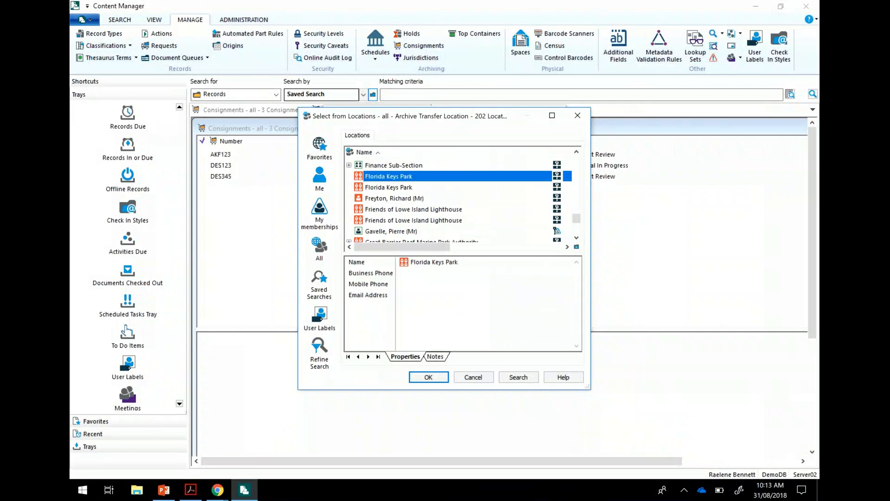
pyautogui.click(429, 377)
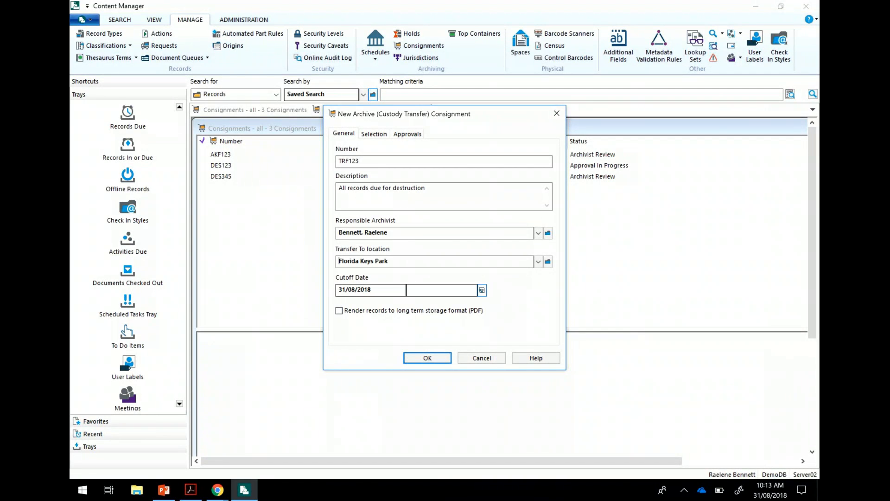
# Set the transfer consignment's cutoff date to 30/10/2018 using the calendar
pyautogui.click(482, 291)
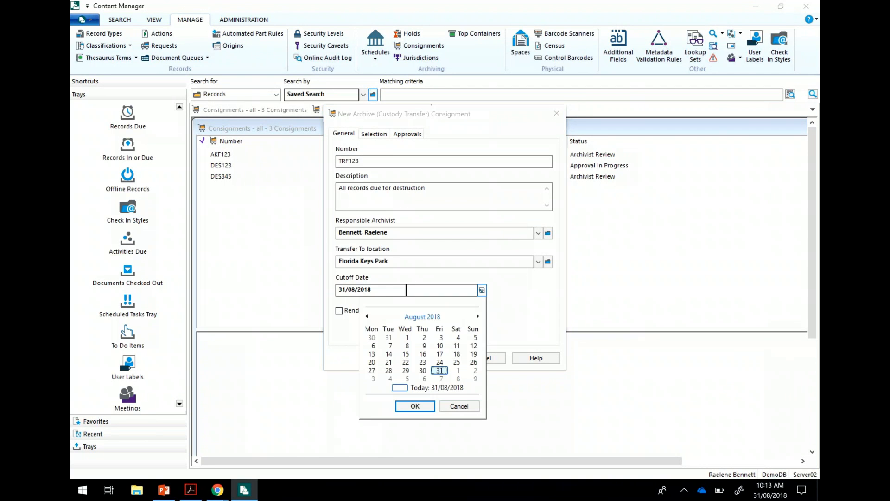
pyautogui.click(423, 316)
pyautogui.click(406, 371)
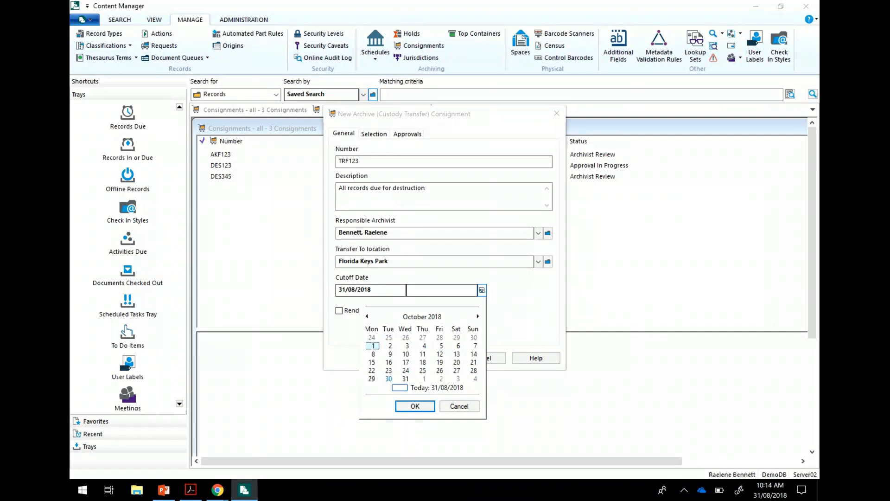
pyautogui.doubleClick(389, 379)
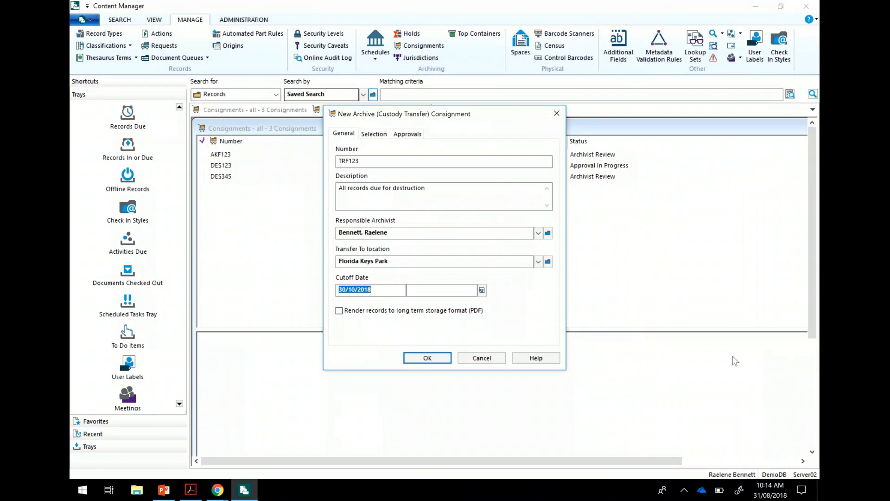
# Preview the records that match the new transfer consignment's selection criteria
pyautogui.hotkey('ctrl', 'Tab')
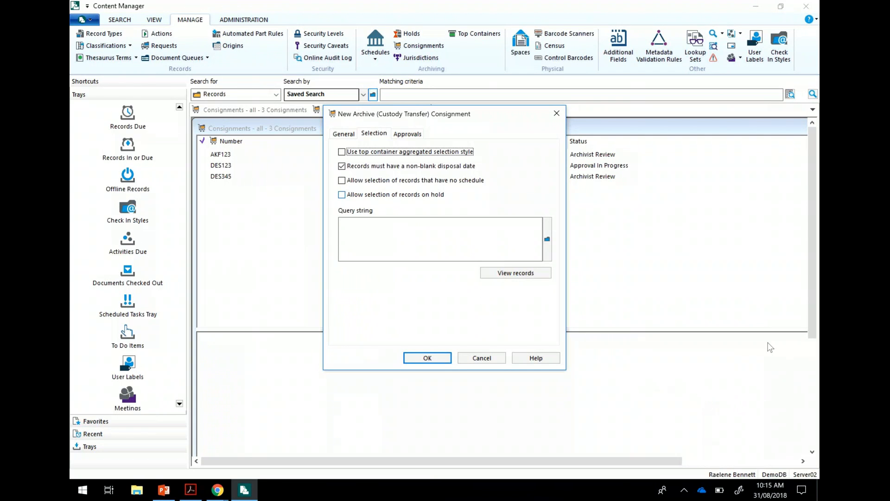
pyautogui.moveTo(492, 114); pyautogui.dragTo(494, 189)
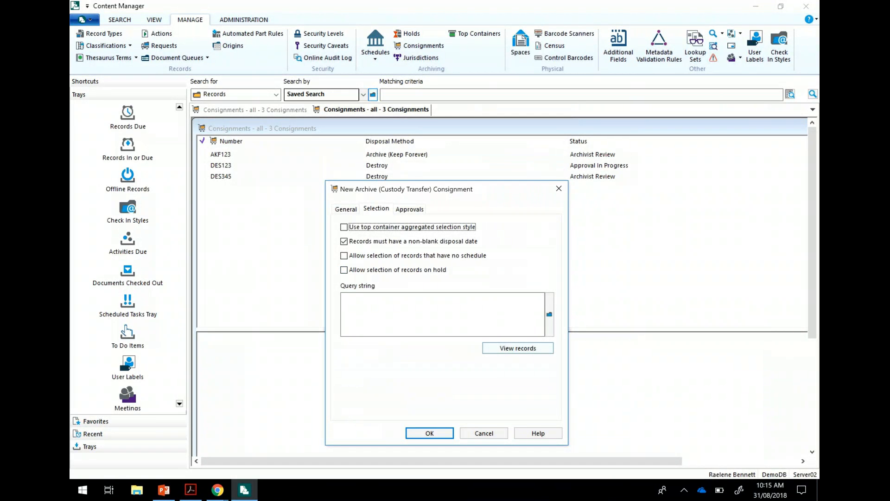
pyautogui.click(518, 348)
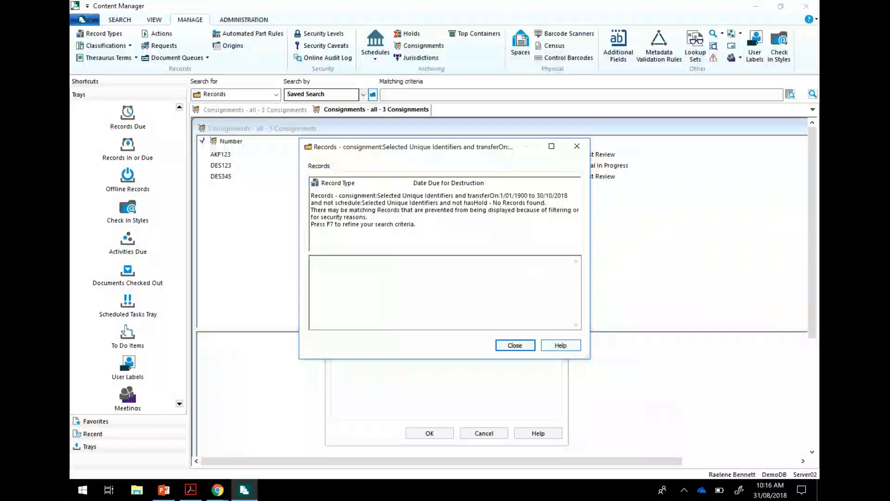
# Close the matching records preview and try to save the new transfer consignment
pyautogui.click(515, 346)
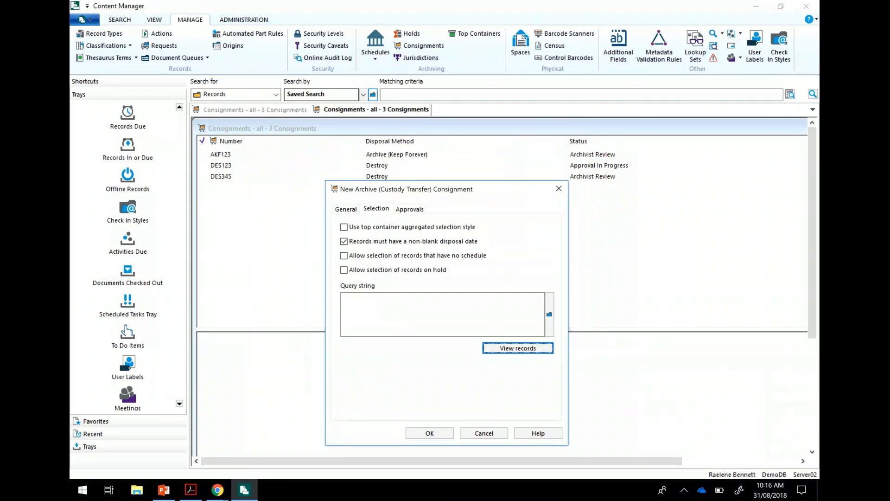
pyautogui.moveTo(560, 195); pyautogui.dragTo(559, 119)
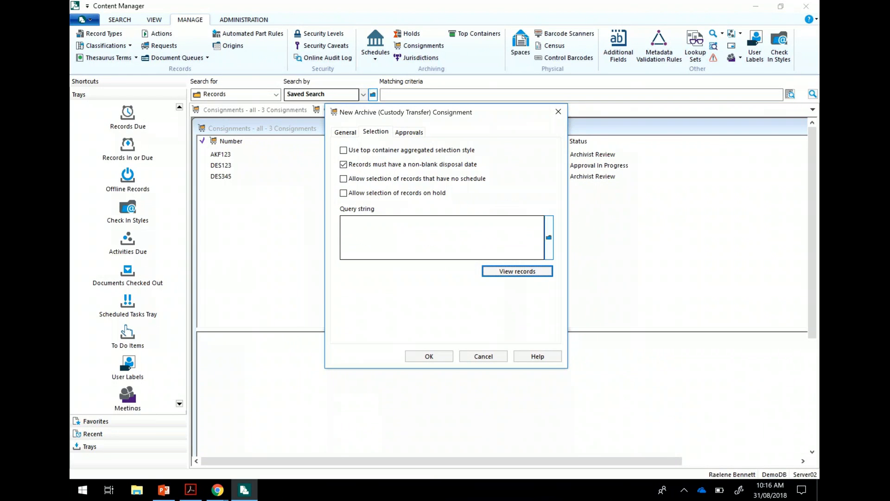
pyautogui.moveTo(501, 115); pyautogui.dragTo(596, 178)
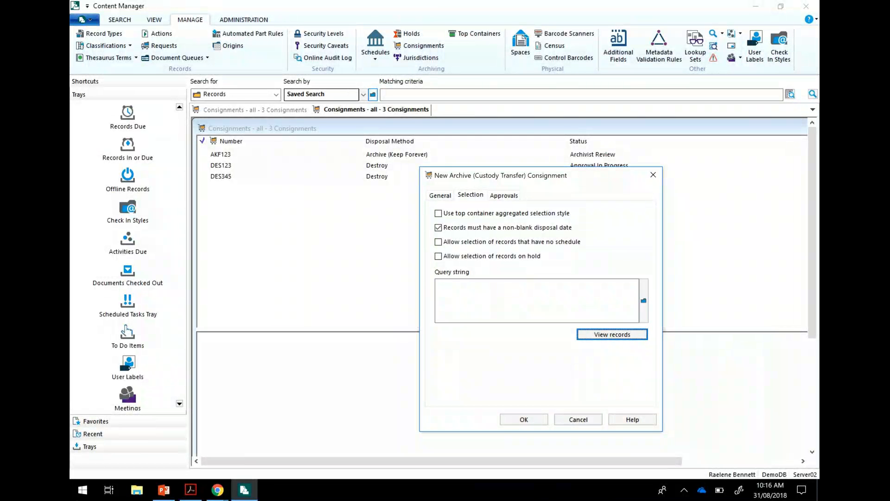
pyautogui.click(524, 419)
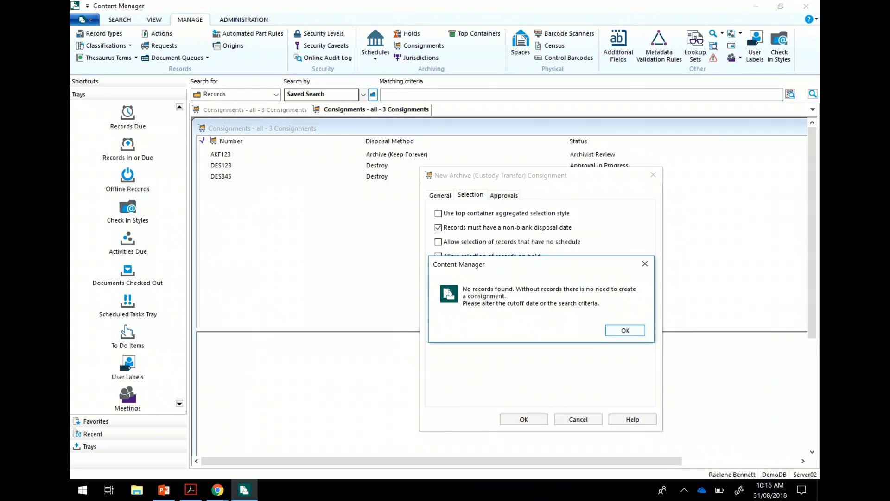
pyautogui.press('Return')
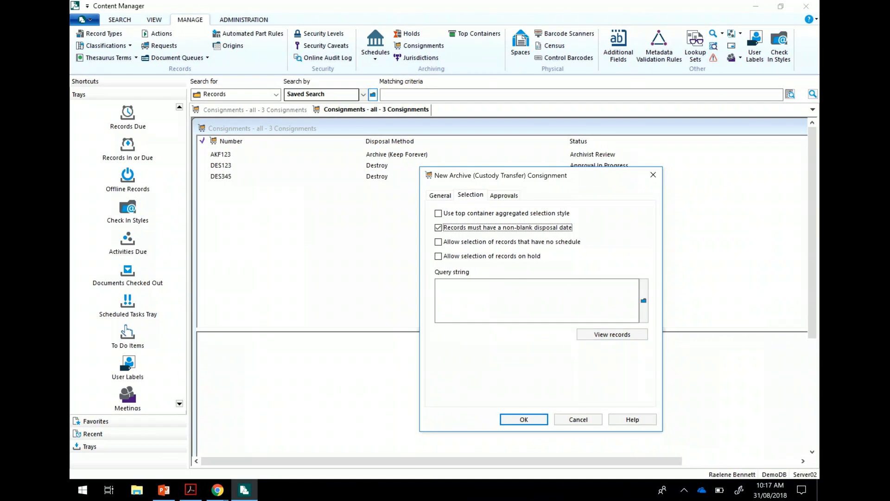
# Mark the consignment as needing approval, including approval from the record owner, and abandon the new consignment without saving it
pyautogui.hotkey('ctrl', 'Tab')
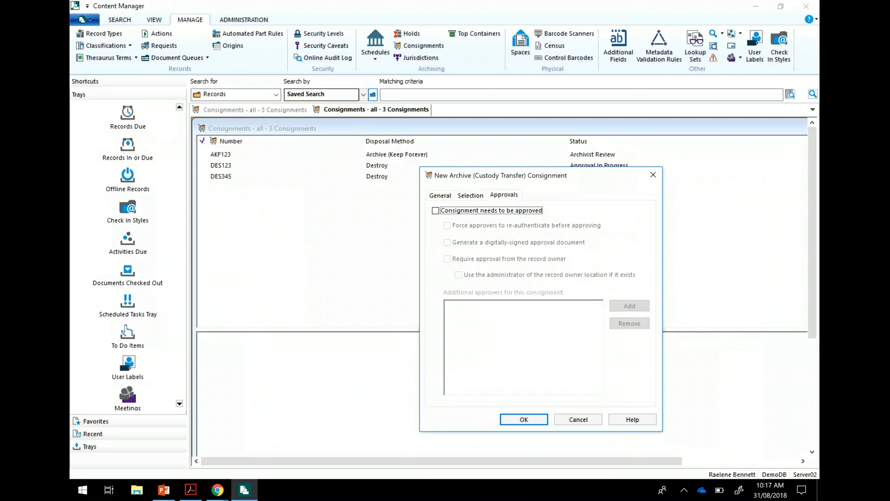
pyautogui.press('space')
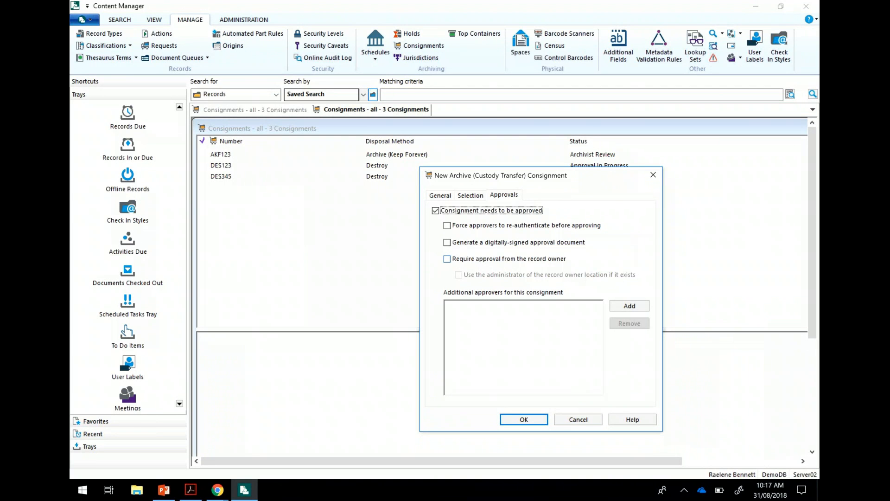
pyautogui.click(447, 259)
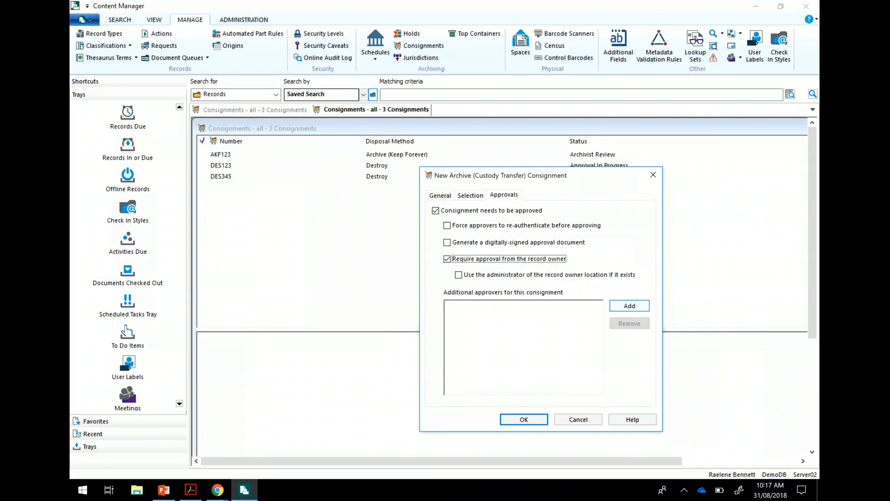
pyautogui.click(629, 306)
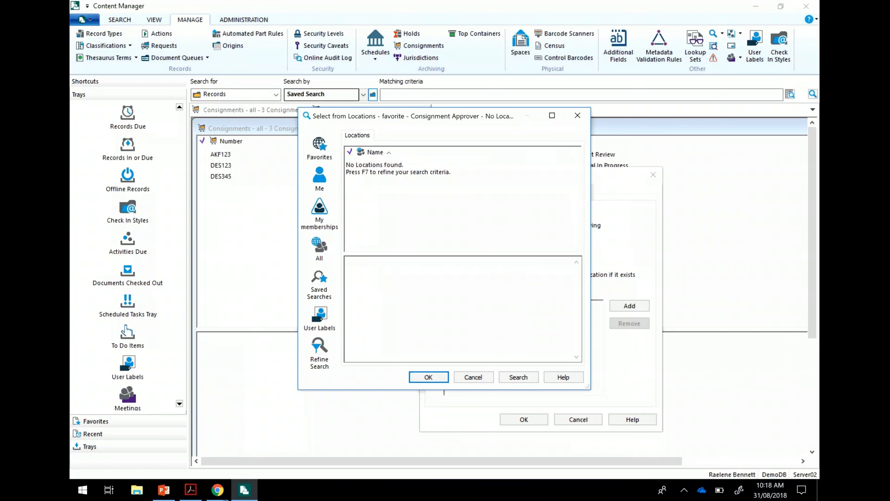
pyautogui.click(473, 377)
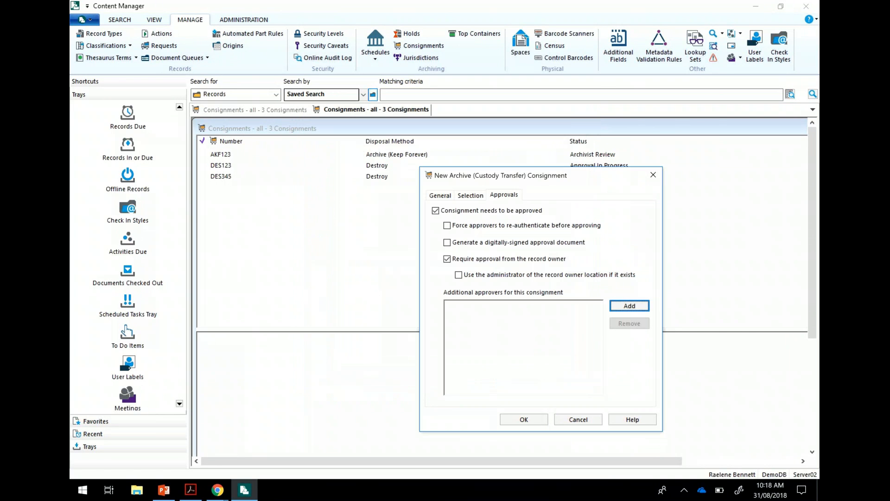
pyautogui.click(578, 419)
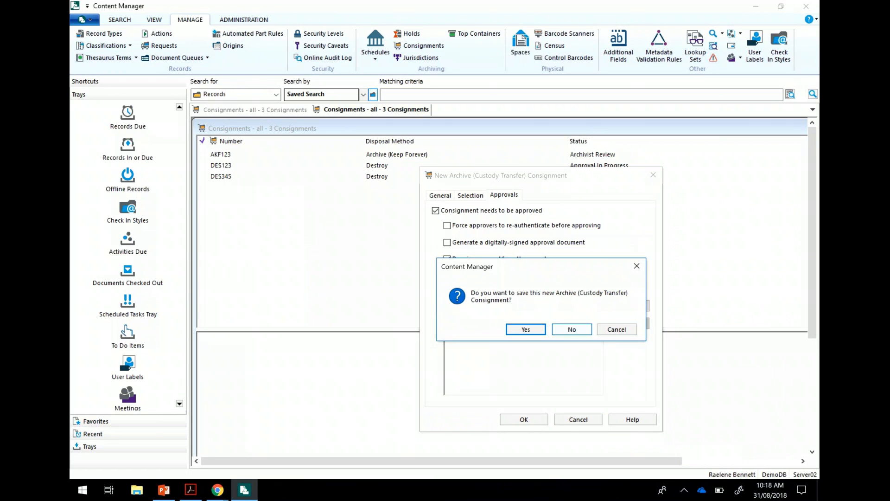
pyautogui.press('Return')
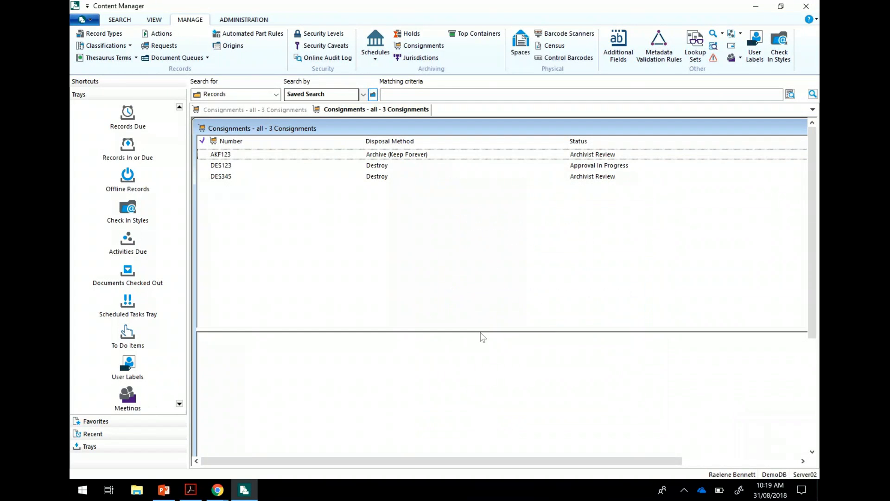
# Narrow the Disposal Method column in the consignments list
pyautogui.press('Down')
pyautogui.press('Down')
pyautogui.press('Down')
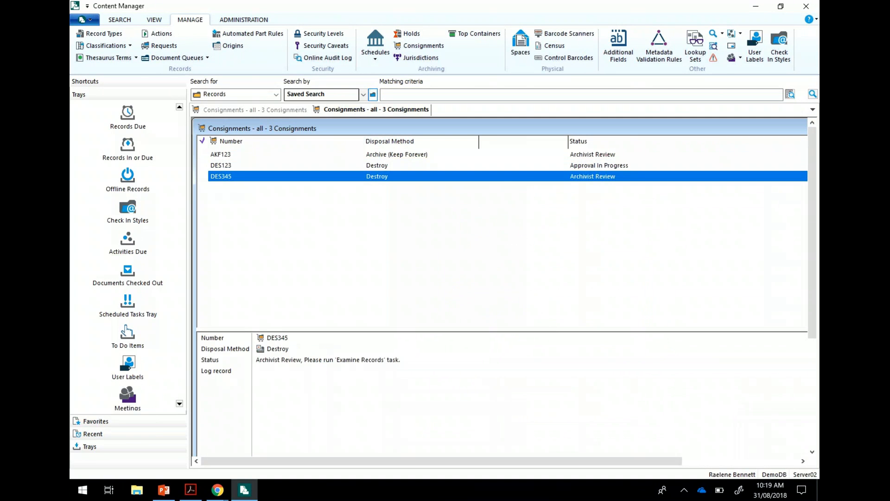
pyautogui.moveTo(568, 141); pyautogui.dragTo(479, 141)
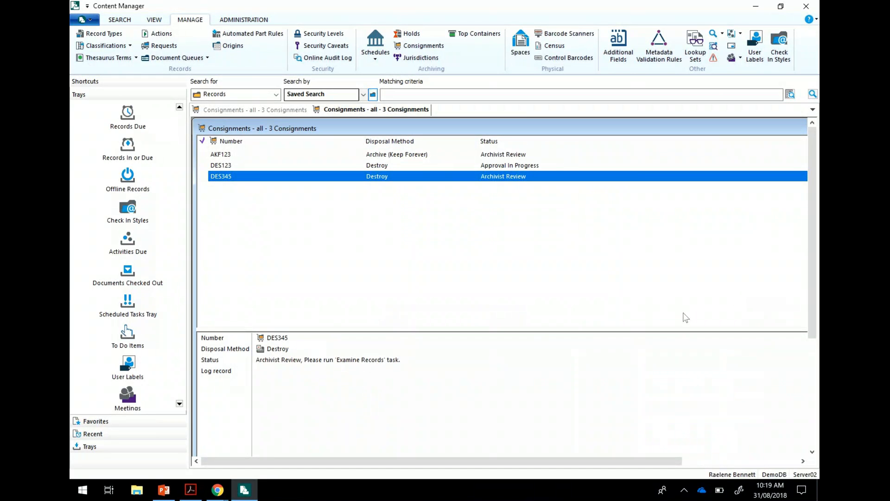
# Examine the disposal method and status details of consignments AKF123, DES123 and DES345, returning to AKF123
pyautogui.rightClick(377, 243)
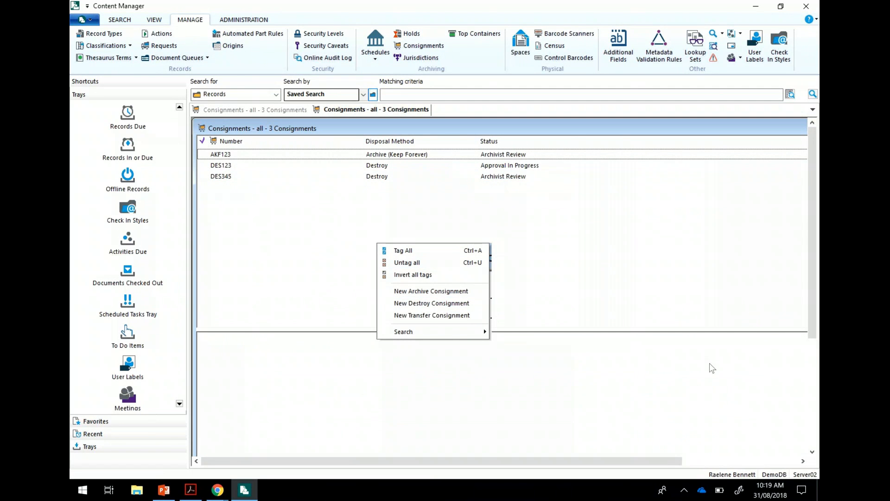
pyautogui.click(772, 388)
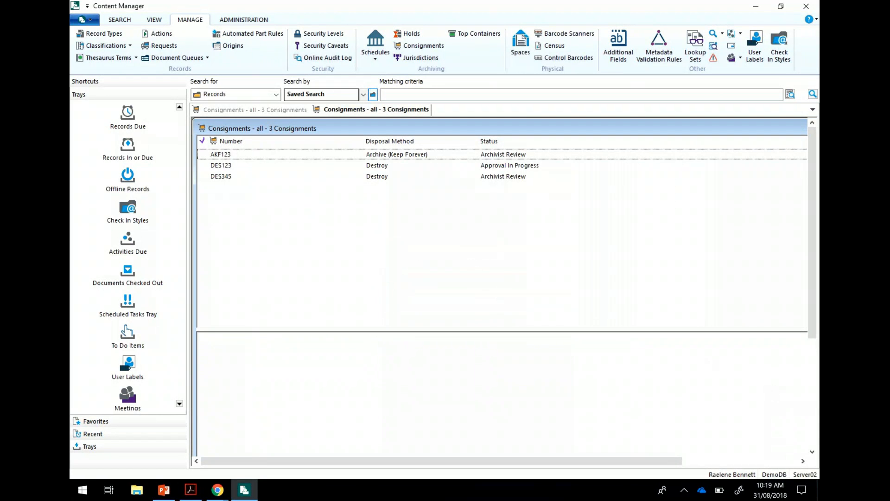
pyautogui.click(220, 155)
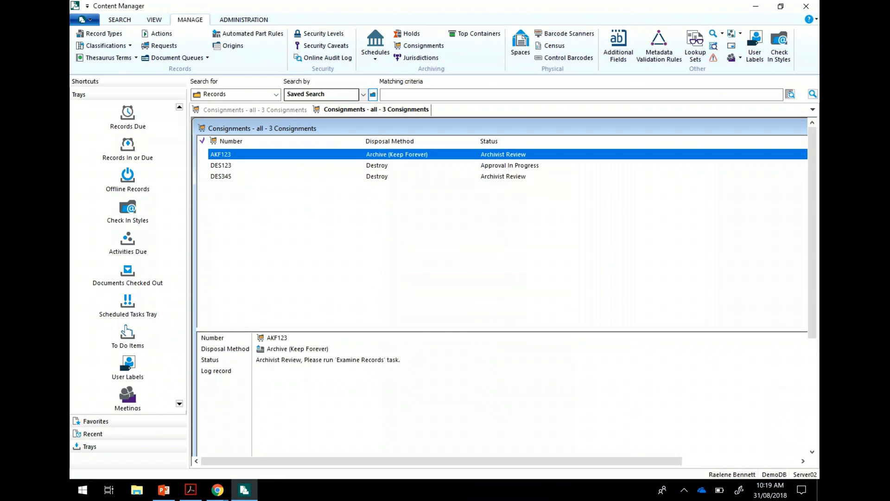
pyautogui.click(221, 166)
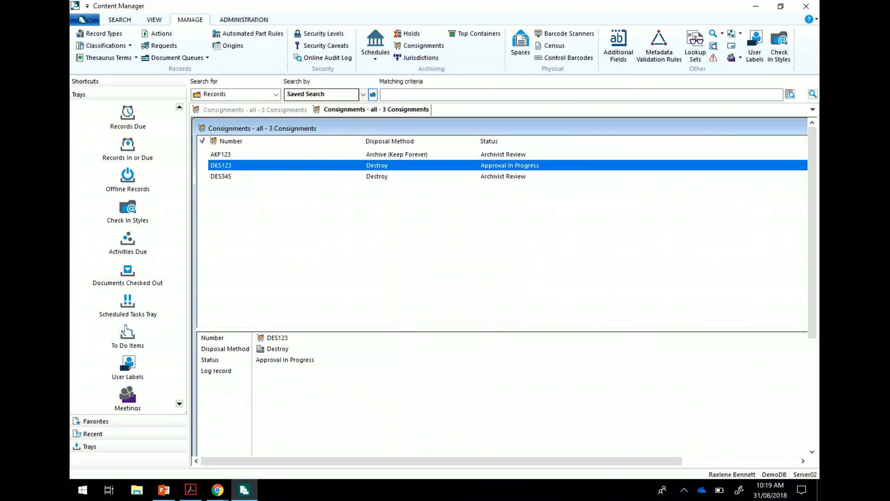
pyautogui.click(220, 176)
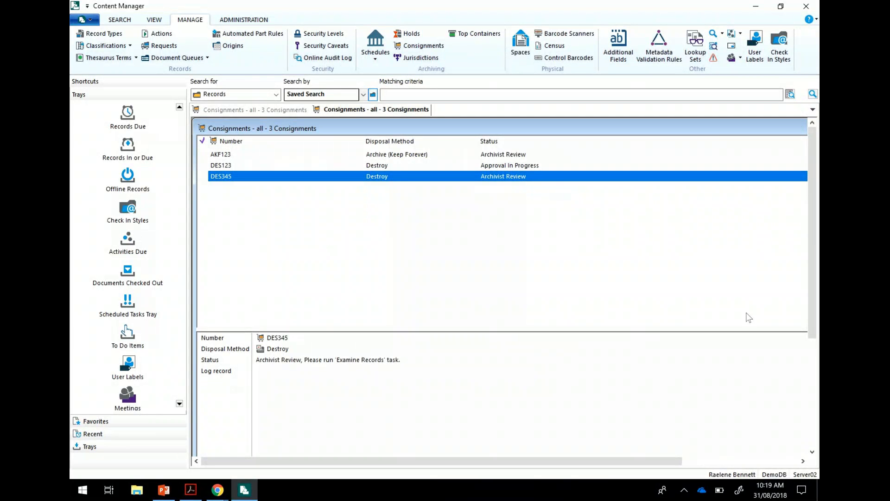
pyautogui.press('Up')
pyautogui.press('Up')
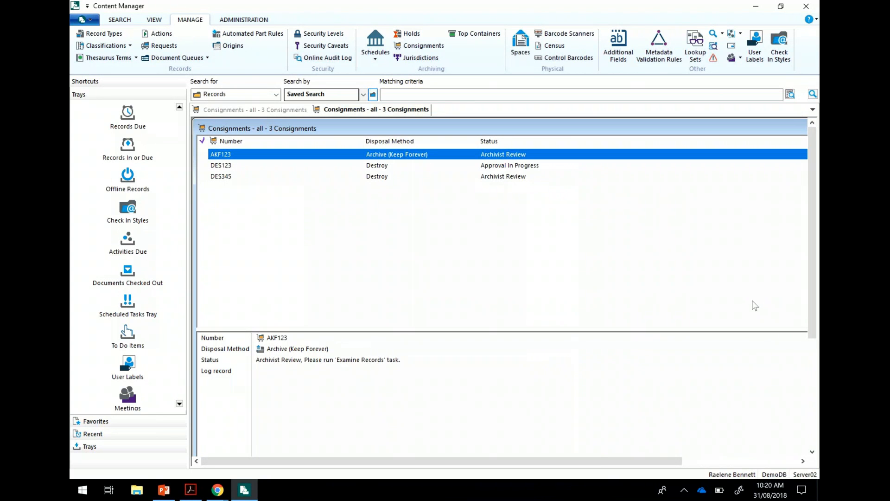
# Review the general and selection properties of consignment AKF123, leaving them unedited
pyautogui.rightClick(414, 154)
pyautogui.click(445, 368)
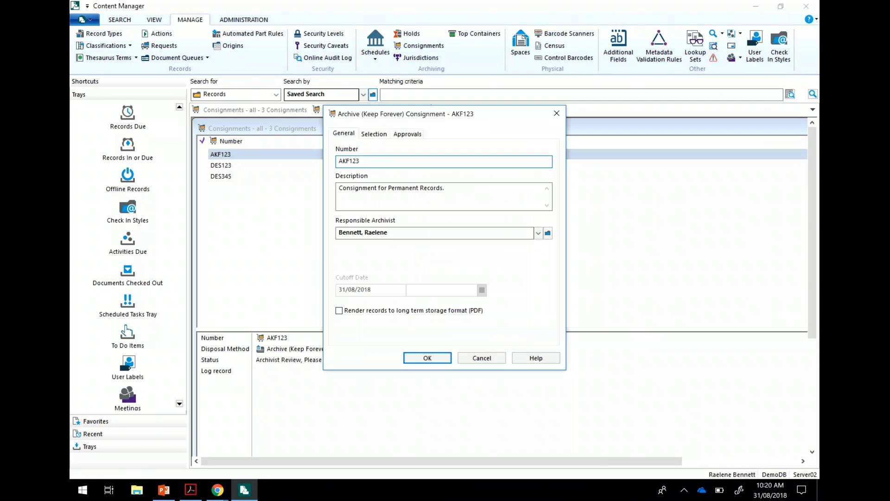
pyautogui.hotkey('ctrl', 'Tab')
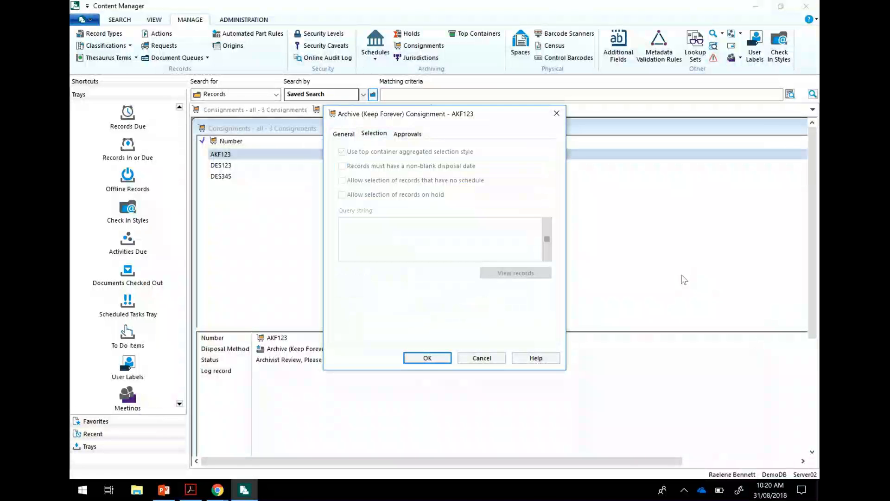
pyautogui.hotkey('ctrl', 'shift', 'Tab')
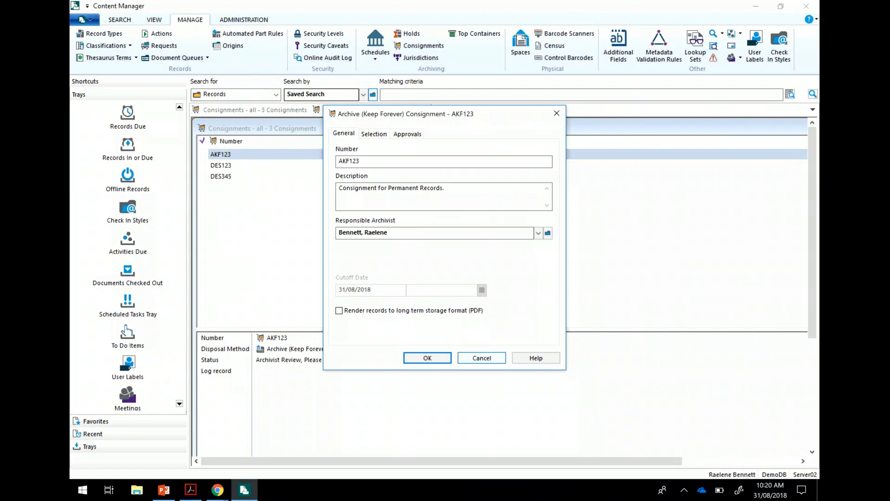
pyautogui.click(482, 358)
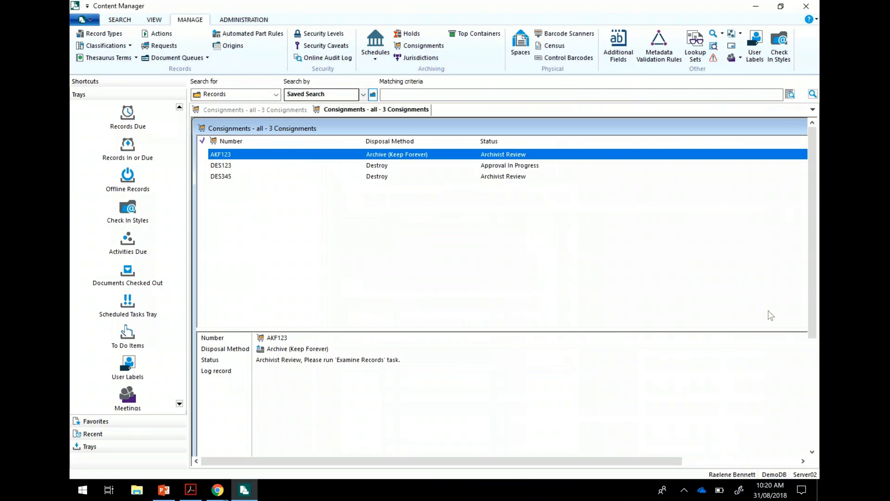
pyautogui.hotkey('shift', 'F10')
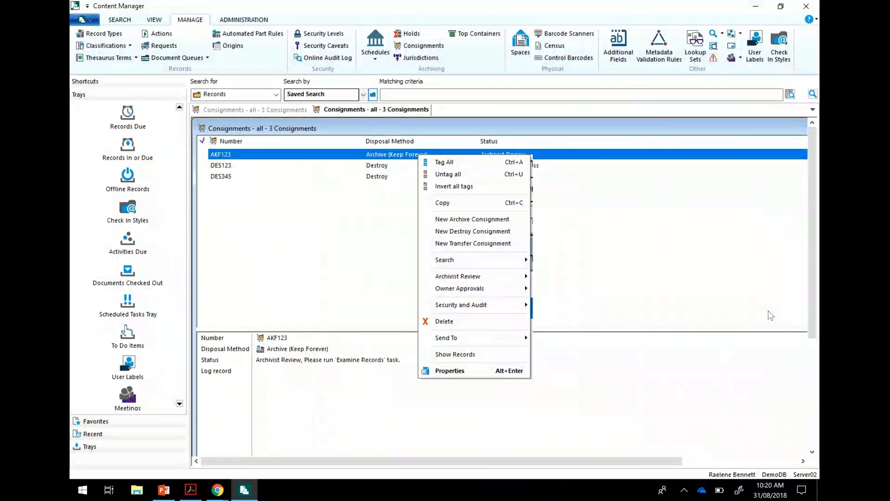
pyautogui.press('Down')
pyautogui.press('Down')
pyautogui.press('Down')
pyautogui.press('Down')
pyautogui.press('Down')
pyautogui.press('Down')
pyautogui.press('Down')
pyautogui.press('Down')
pyautogui.press('Down')
pyautogui.press('Right')
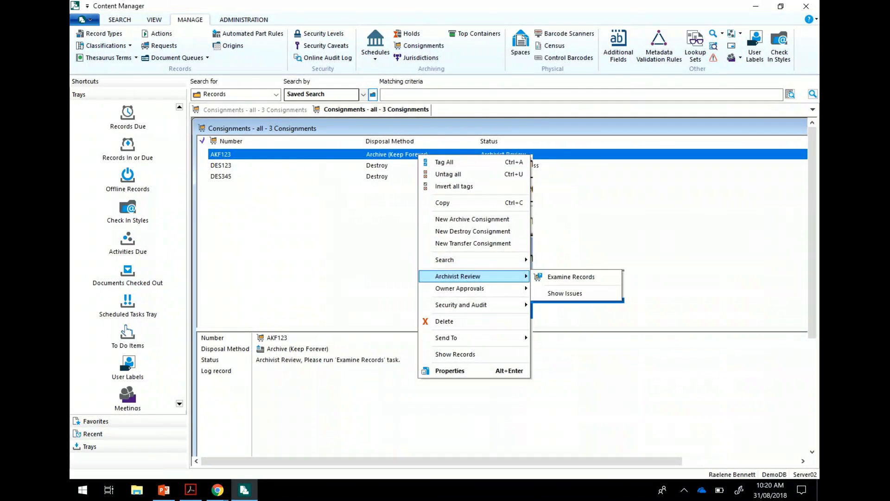
pyautogui.press('Escape')
pyautogui.press('Escape')
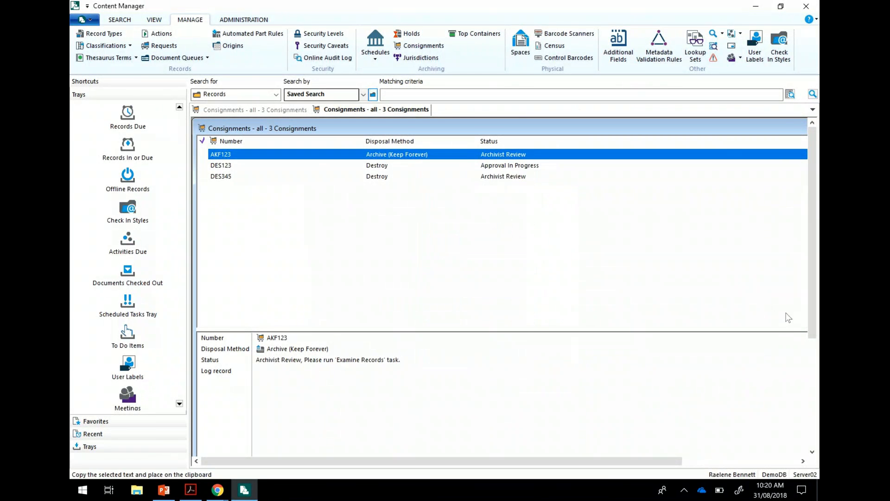
# Run the archivist review's Examine Records task on consignment AKF123 and open its issues for review
pyautogui.rightClick(427, 155)
pyautogui.moveTo(468, 277)
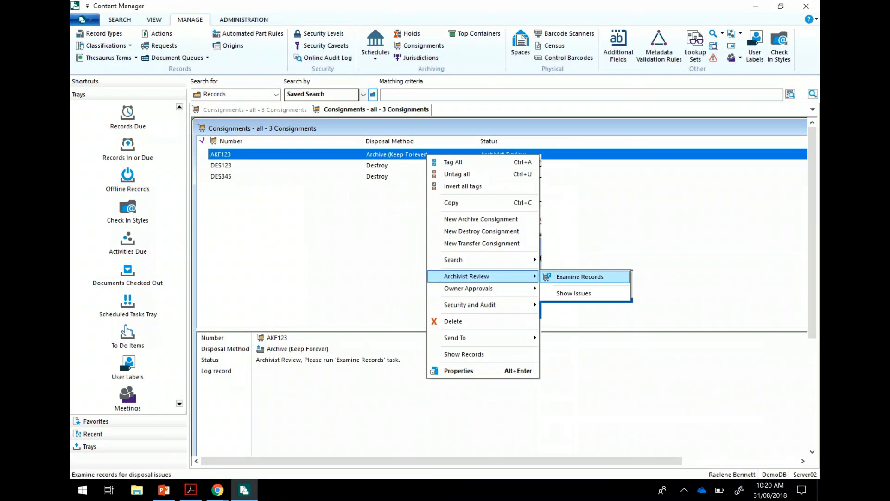
pyautogui.press('Down')
pyautogui.press('Return')
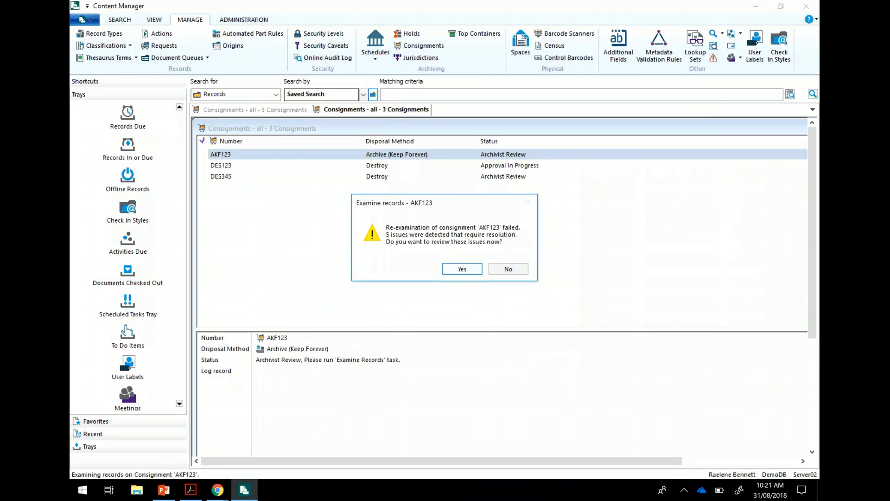
pyautogui.press('Return')
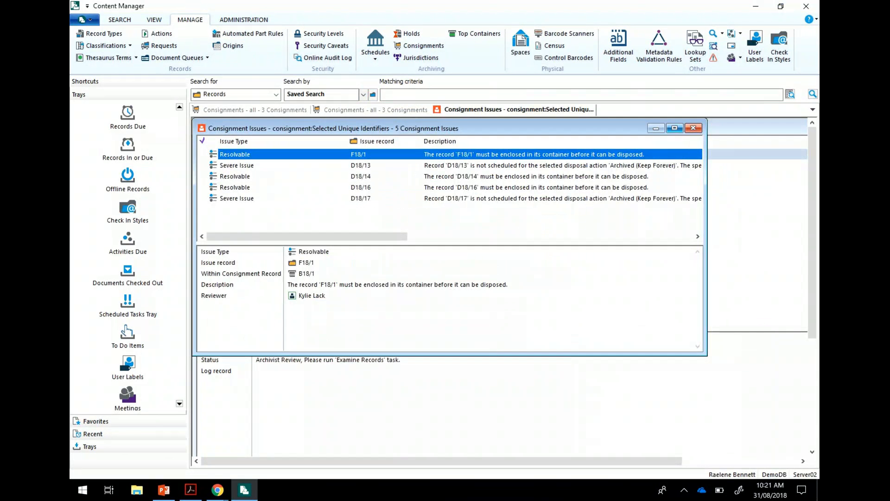
# Maximise the consignment issues list and narrow its Issue Type column
pyautogui.click(675, 128)
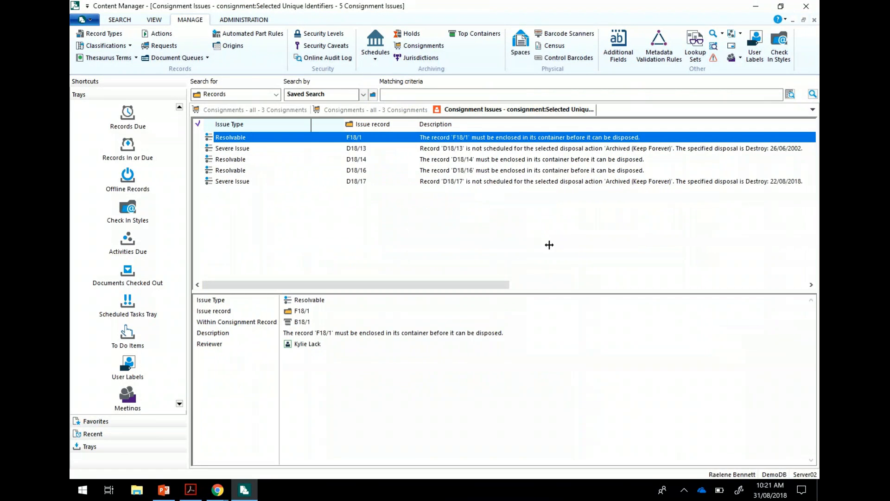
pyautogui.moveTo(344, 124); pyautogui.dragTo(311, 124)
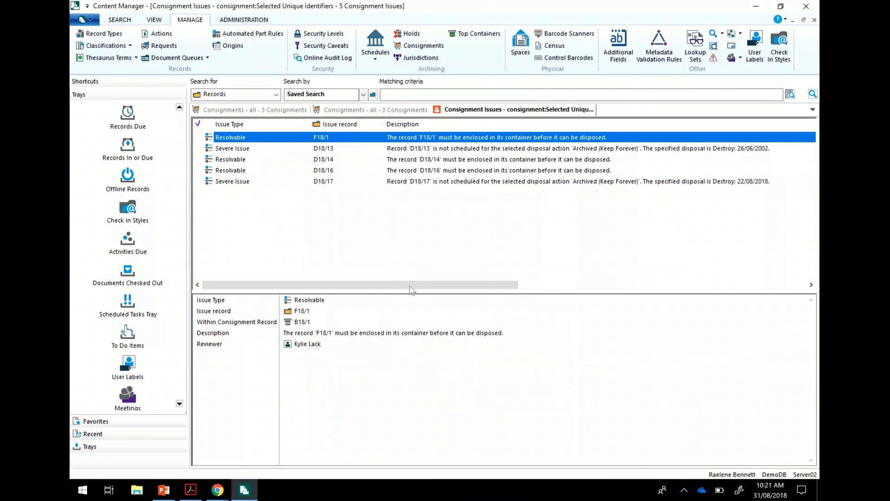
# Review the issues of records F18/1 and D18/13, and enclose record F18/1 to resolve its disposal issue
pyautogui.press('Down')
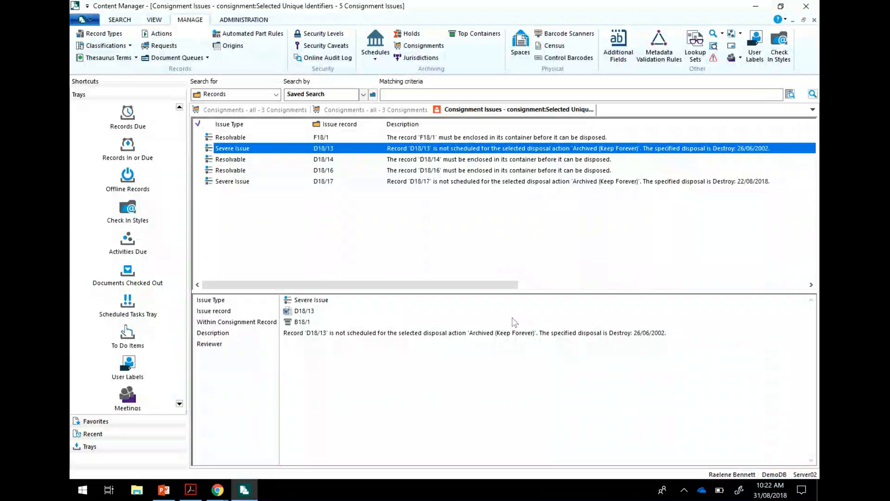
pyautogui.press('Up')
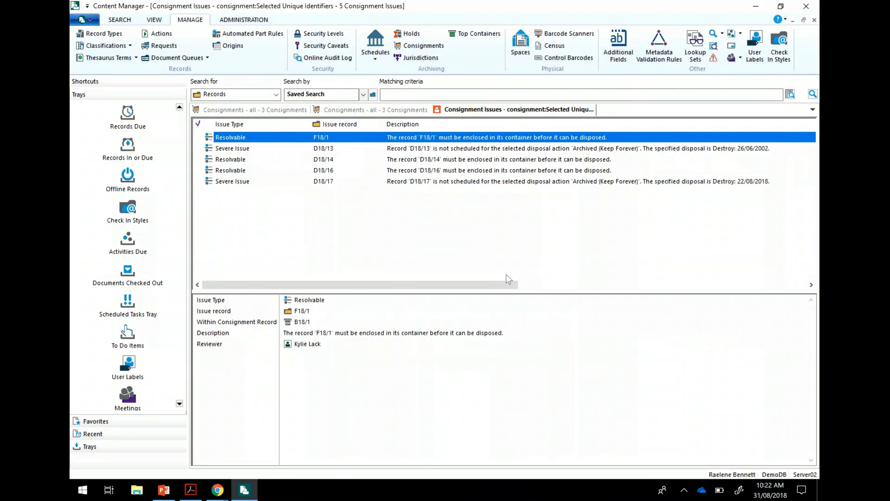
pyautogui.hotkey('shift', 'F10')
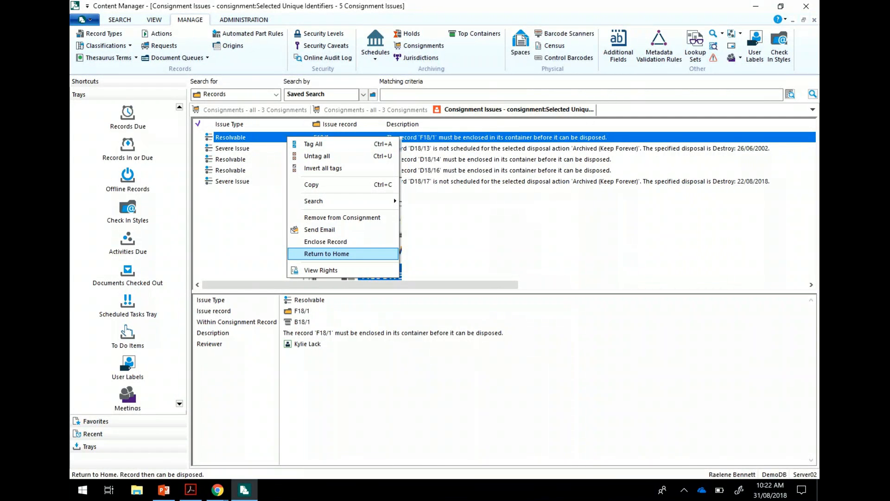
pyautogui.press('Up')
pyautogui.press('Escape')
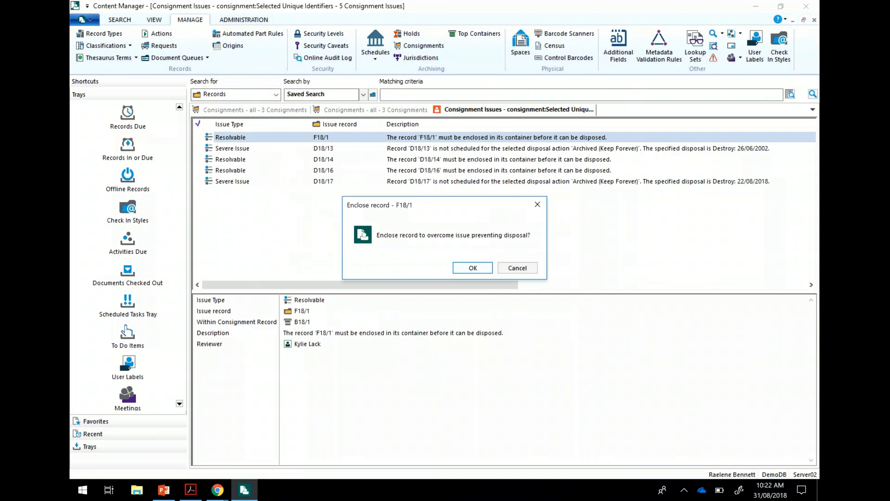
pyautogui.press('Return')
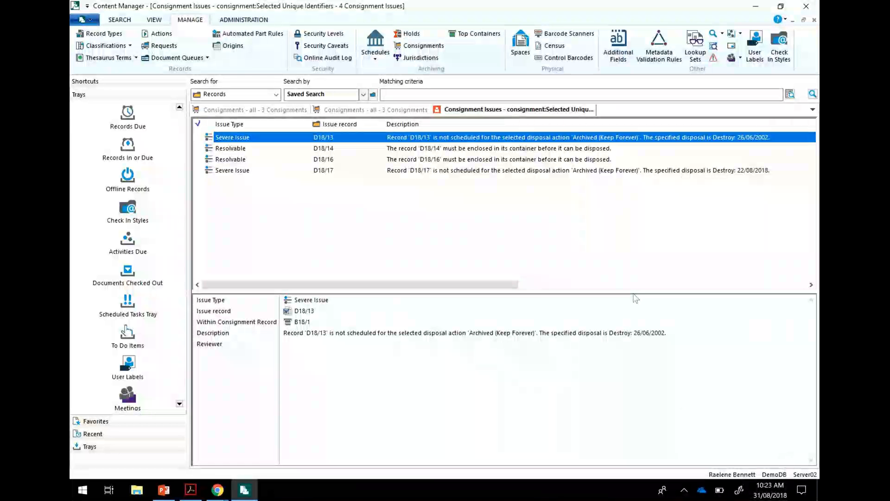
# Enclose records D18/14 and D18/16 to resolve their disposal issues
pyautogui.press('Down')
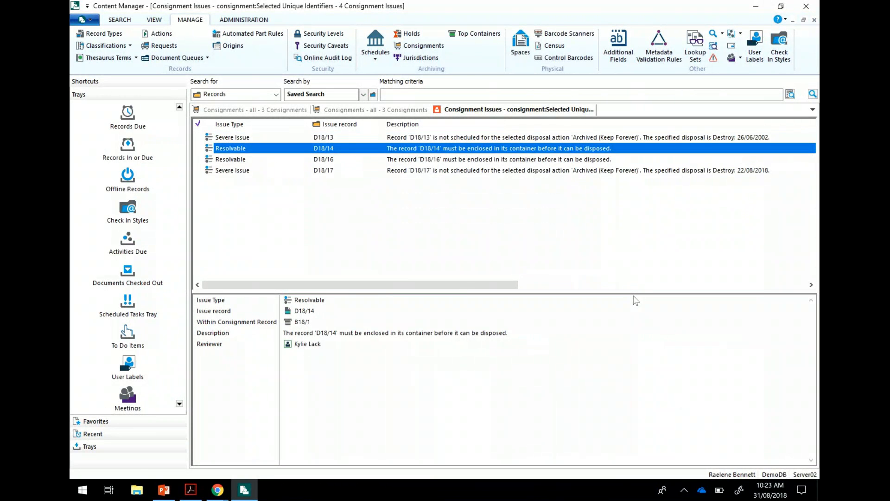
pyautogui.rightClick(351, 148)
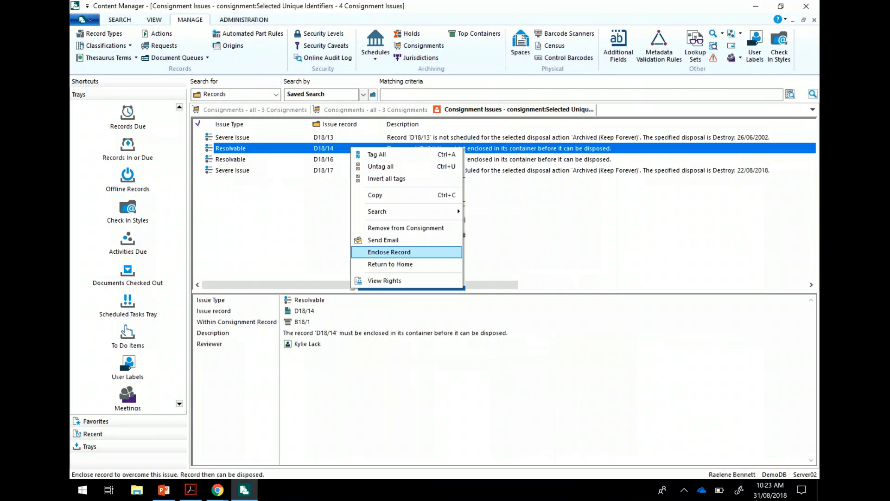
pyautogui.click(389, 251)
pyautogui.press('Return')
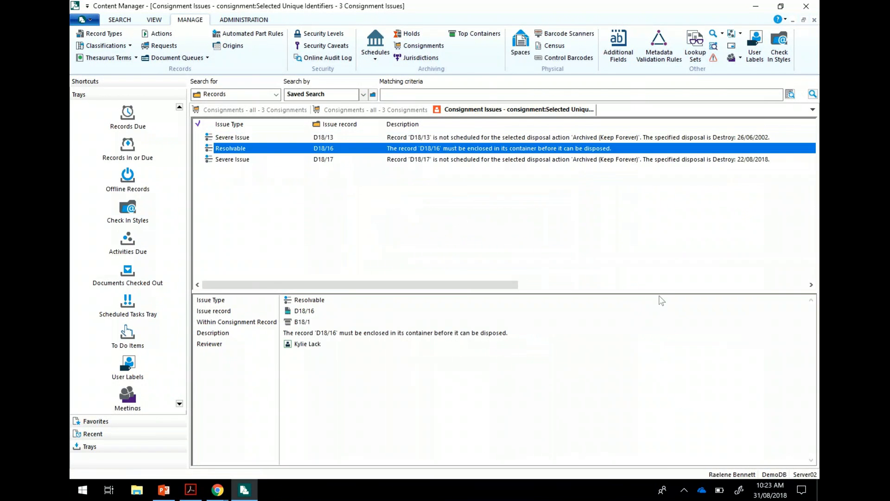
pyautogui.rightClick(364, 148)
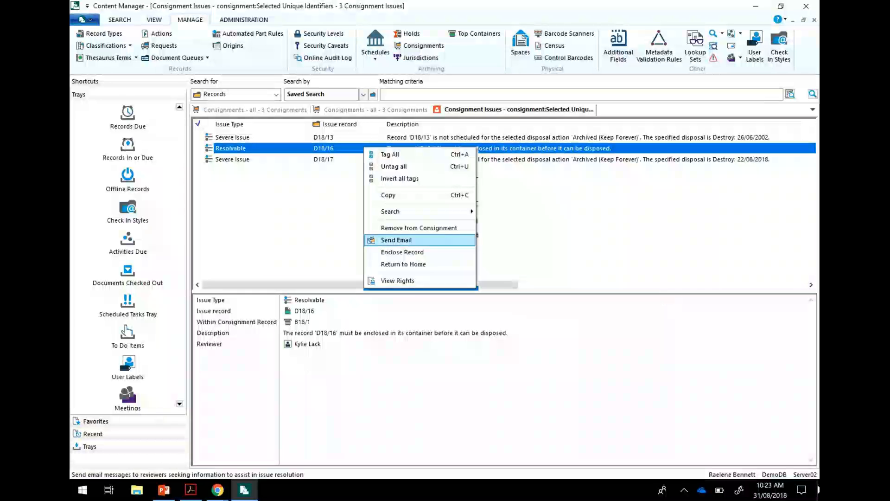
pyautogui.click(402, 252)
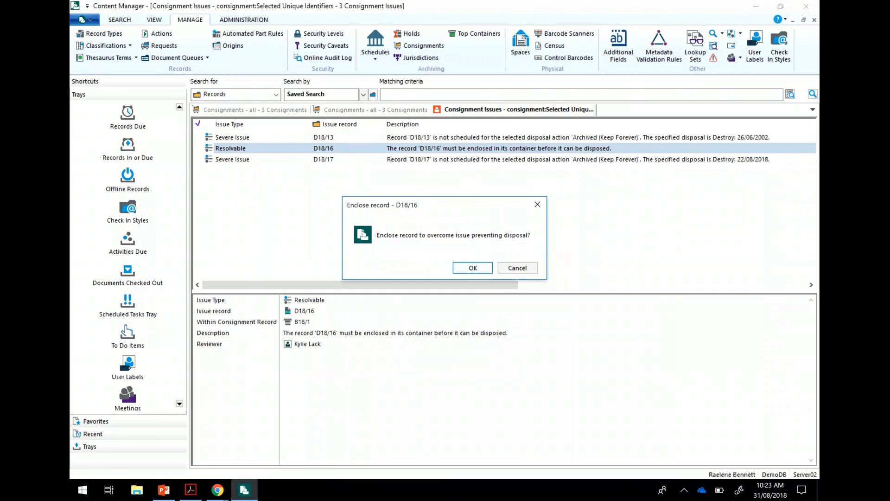
pyautogui.press('Return')
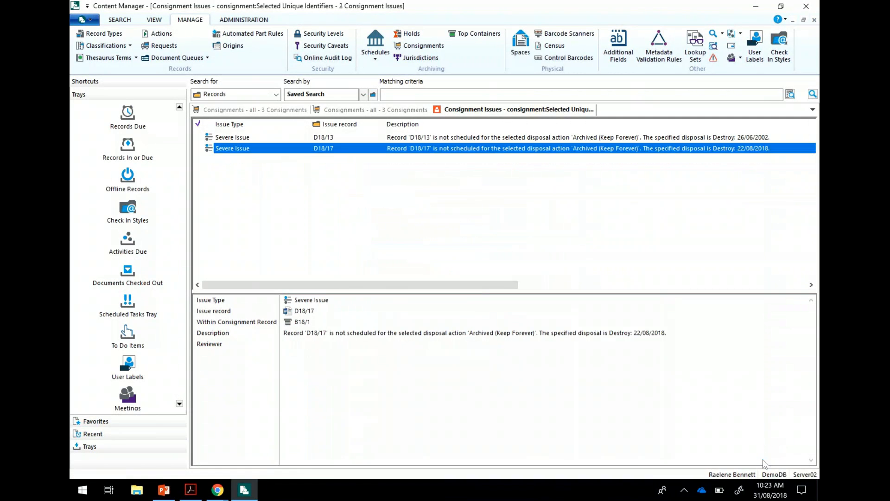
# Remove record D18/13 from the consignment, resolving its severe issue with the option to remove content from container
pyautogui.press('Up')
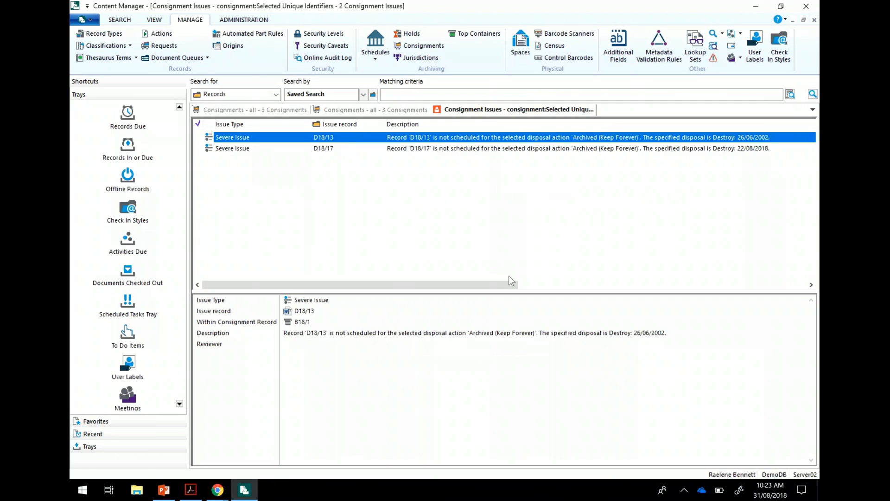
pyautogui.hotkey('shift', 'F10')
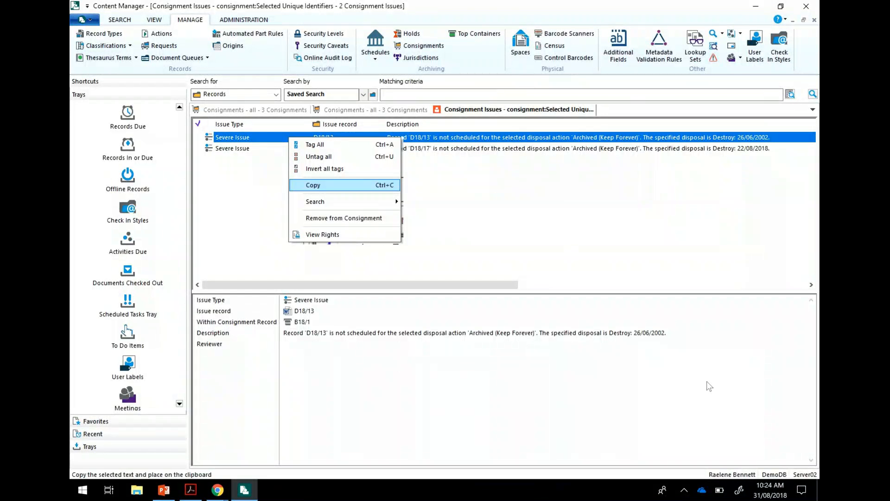
pyautogui.press('Down')
pyautogui.press('Down')
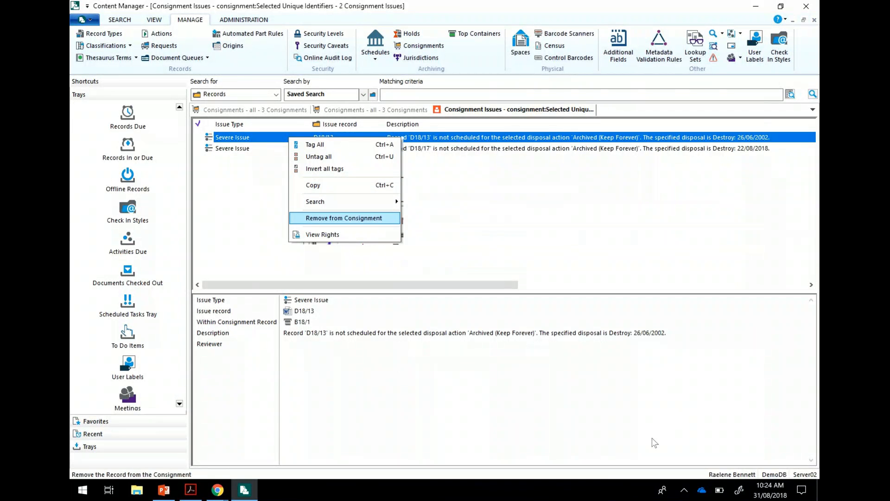
pyautogui.press('Return')
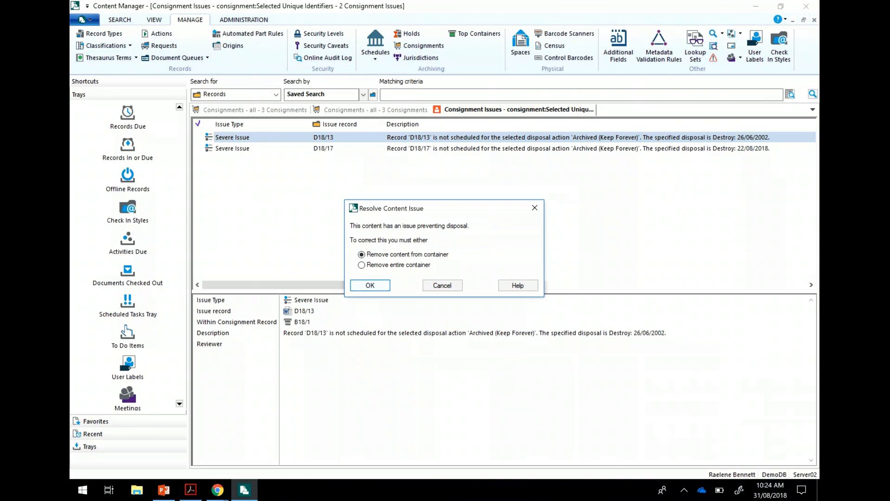
pyautogui.press('Return')
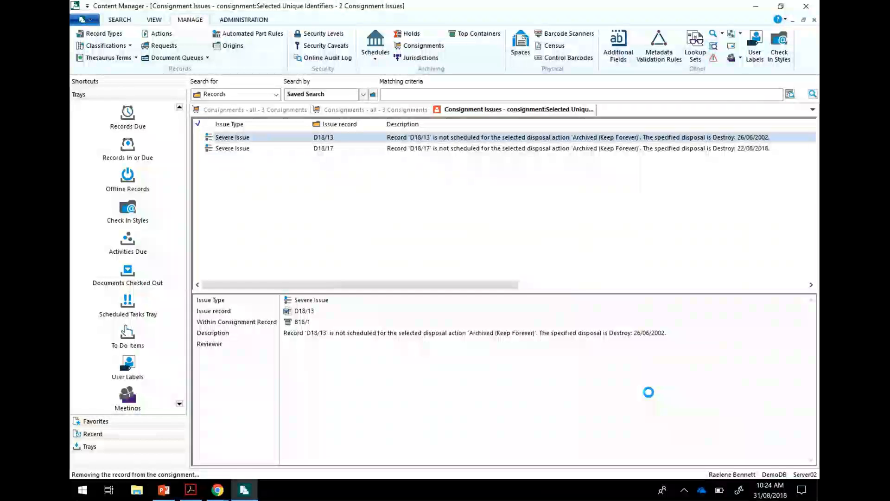
# Try to remove record D18/17 from the consignment by removing the content from its container
pyautogui.rightClick(333, 138)
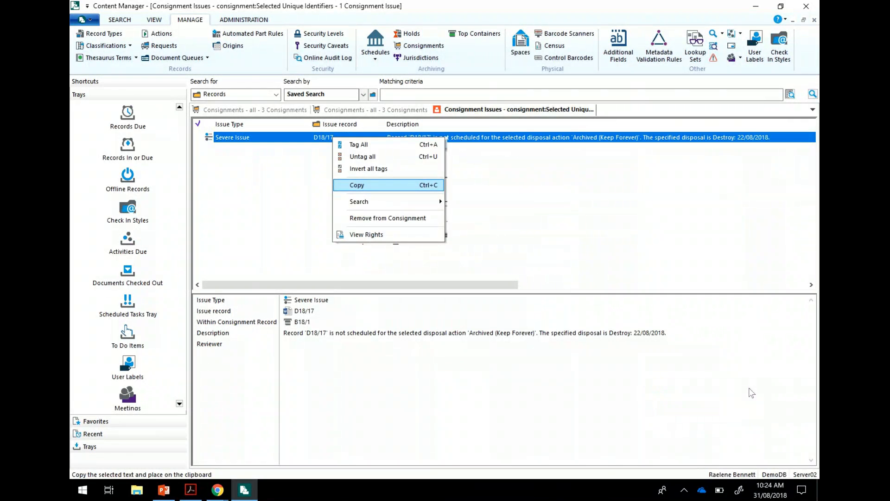
pyautogui.press('Down')
pyautogui.press('Down')
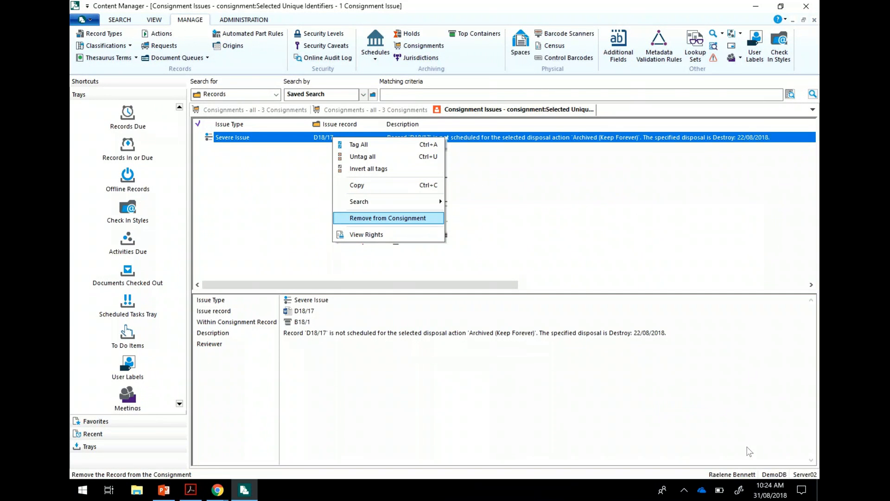
pyautogui.press('Return')
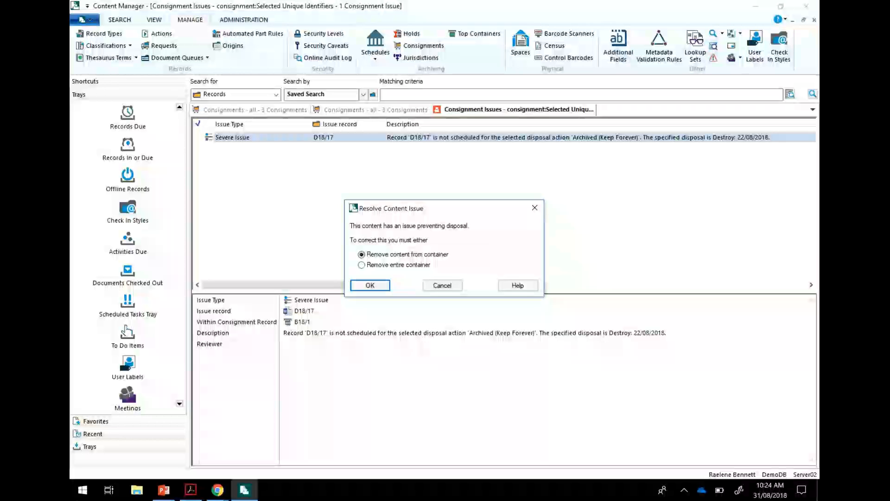
pyautogui.press('Return')
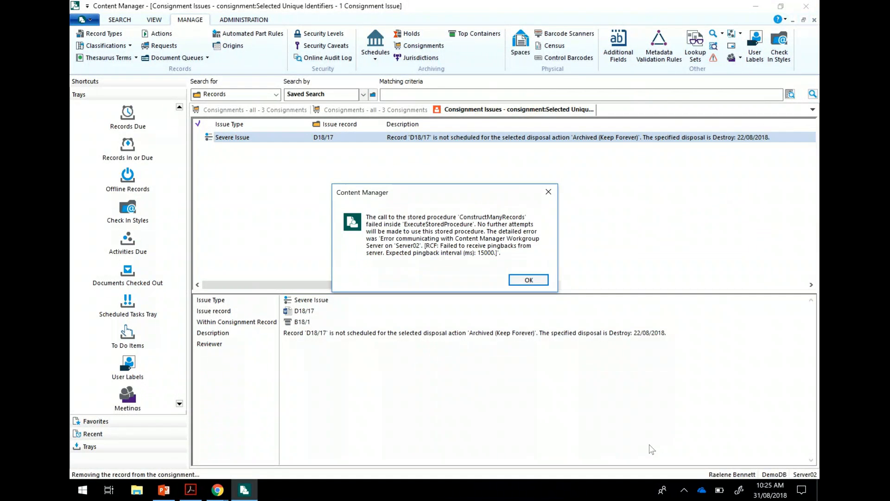
pyautogui.press('Return')
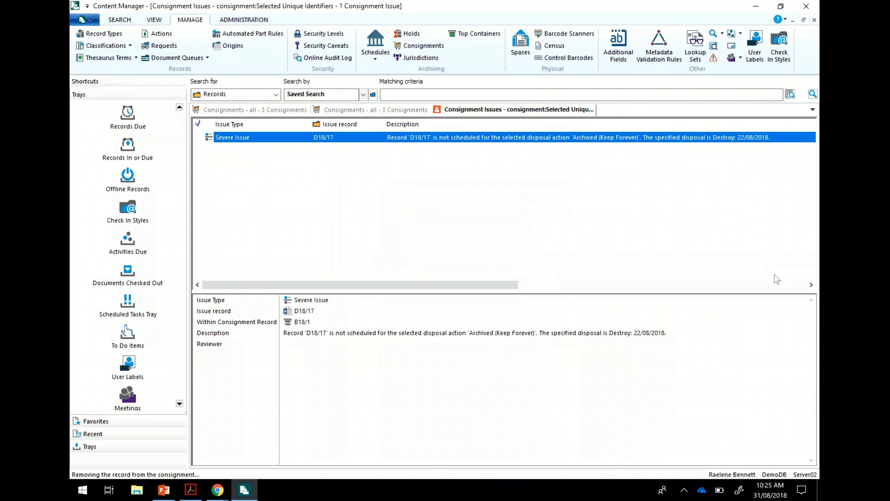
# Remove record D18/17 from the consignment again, using the Remove content from container option
pyautogui.hotkey('shift', 'F10')
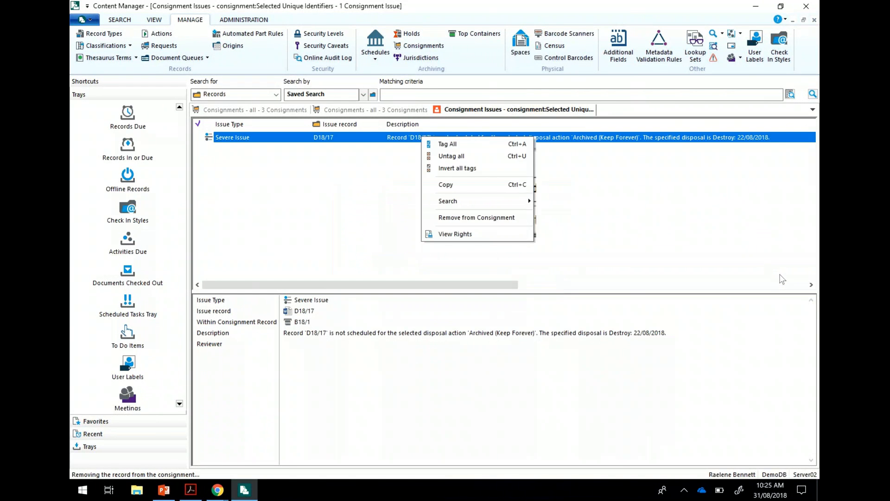
pyautogui.press('Up')
pyautogui.press('Up')
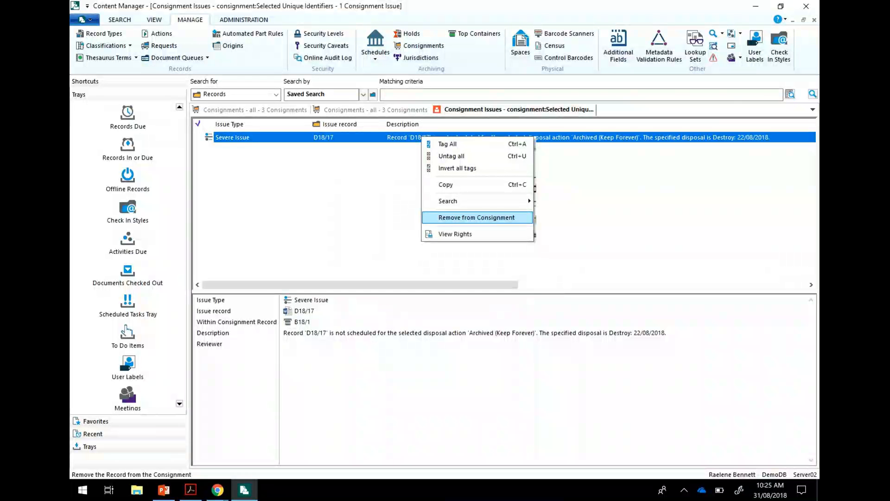
pyautogui.press('Return')
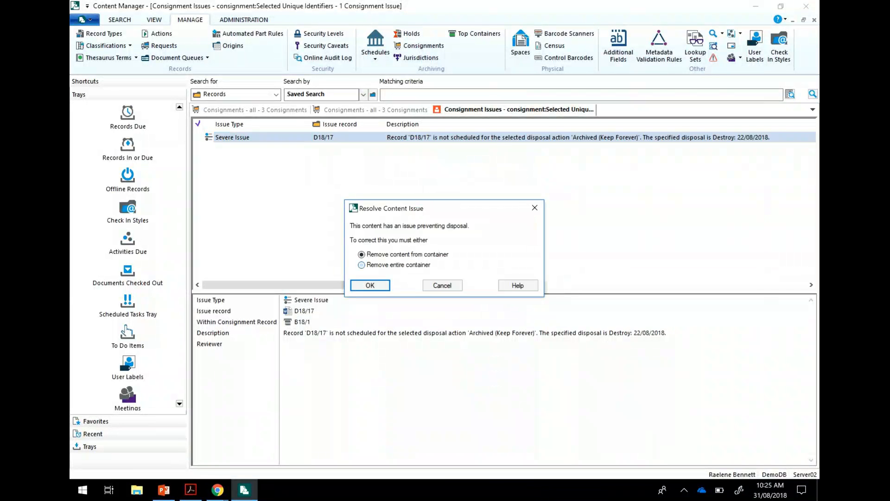
pyautogui.press('Return')
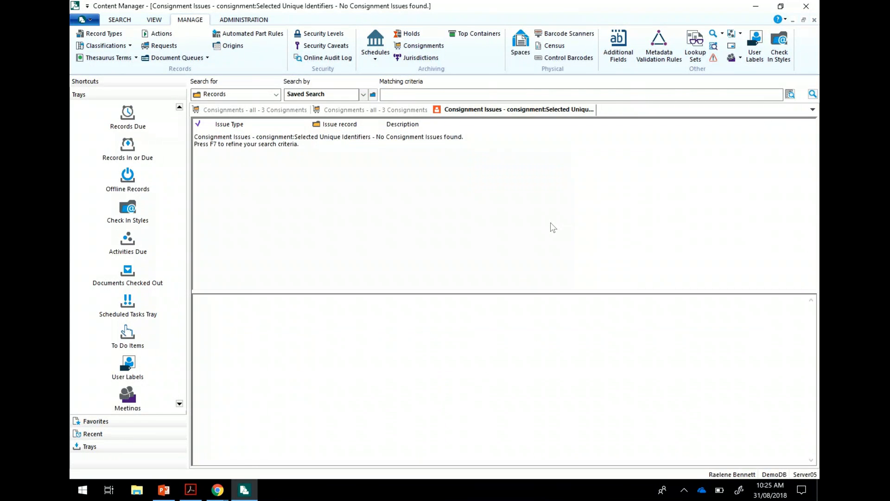
# Return to the consignments list and rerun the archivist review's Examine Records task on consignment AKF123
pyautogui.hotkey('ctrl', 'Tab')
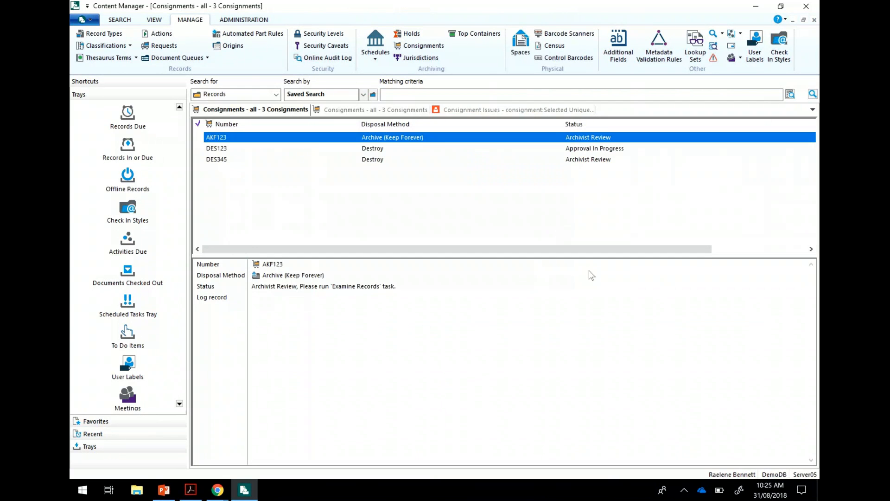
pyautogui.hotkey('shift', 'F10')
pyautogui.moveTo(385, 256)
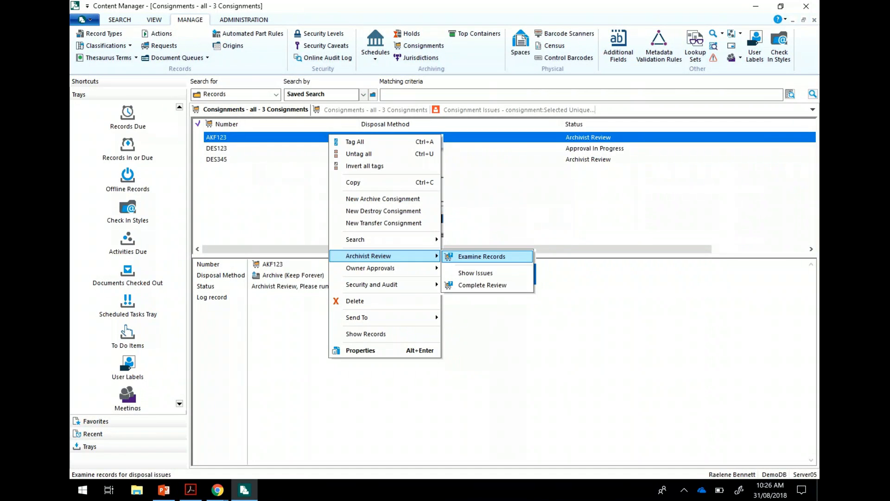
pyautogui.press('Return')
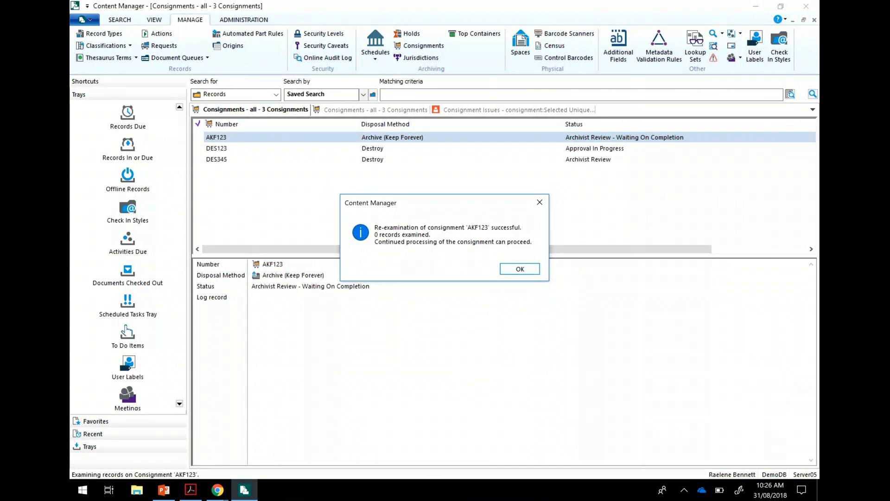
pyautogui.press('Return')
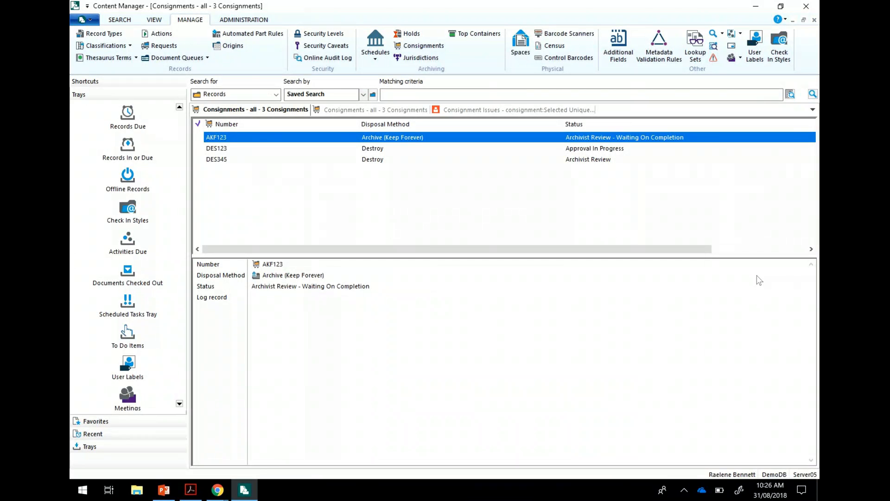
# Complete the archivist review of consignment AKF123 and confirm it
pyautogui.hotkey('shift', 'F10')
pyautogui.moveTo(468, 271)
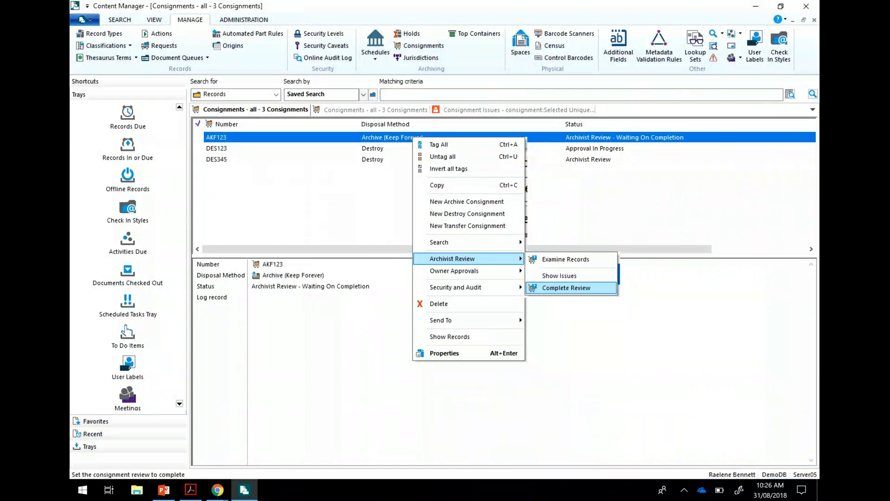
pyautogui.click(566, 288)
pyautogui.click(456, 268)
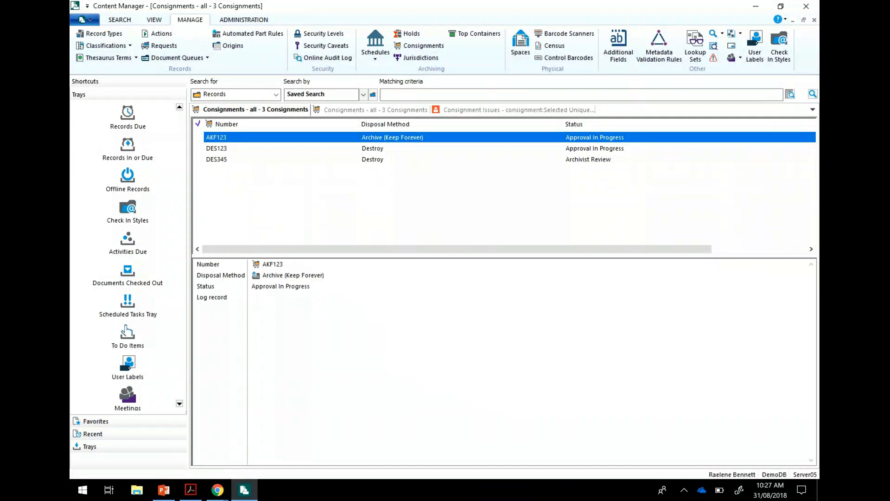
# Show the approvers of consignment AKF123, and open the Consignment Approvals tray to view the approver's assigned consignments
pyautogui.rightClick(485, 138)
pyautogui.moveTo(525, 271)
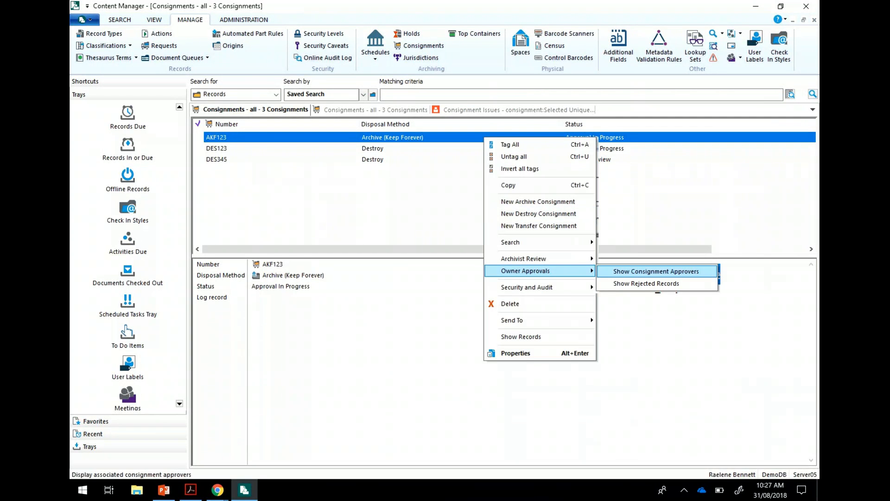
pyautogui.click(656, 271)
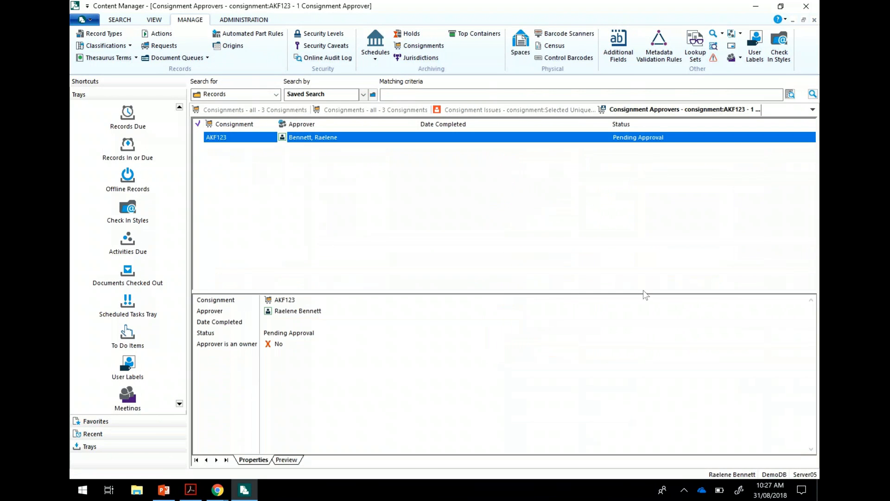
pyautogui.click(179, 403)
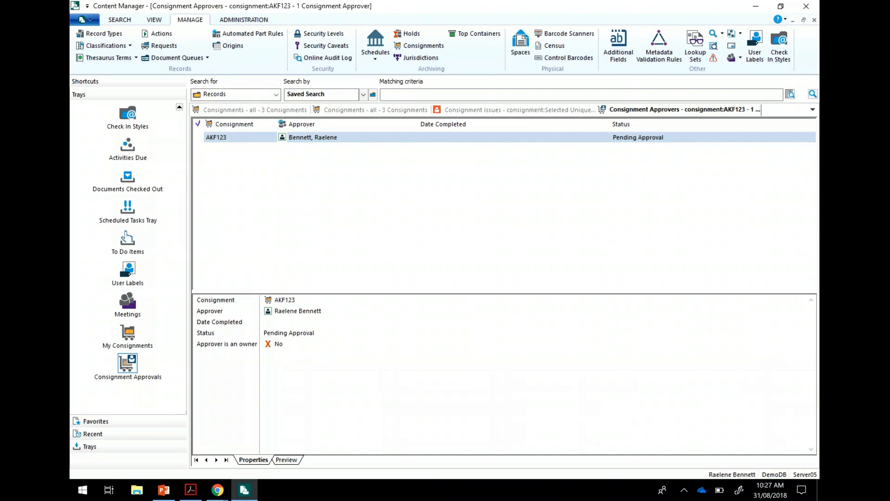
pyautogui.click(127, 364)
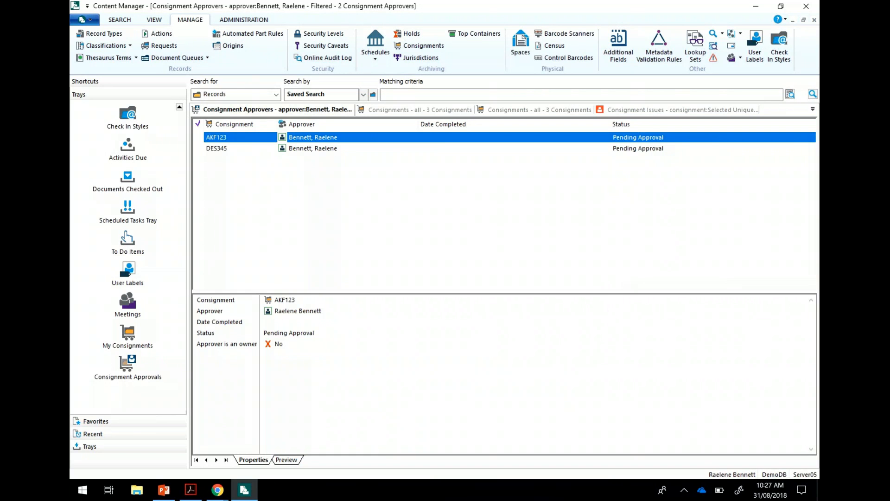
# Switch to Outlook and sign in with the account password, choosing to remember the credentials
pyautogui.press('super')
pyautogui.click(573, 493)
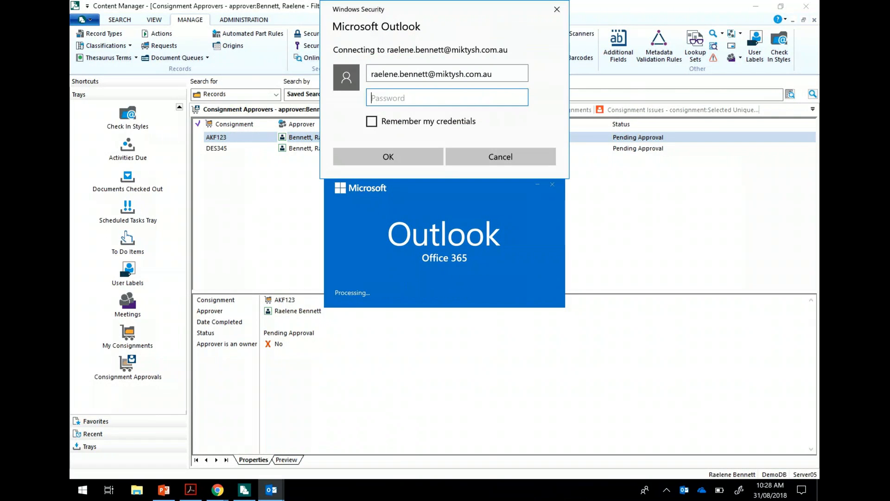
pyautogui.write('**********')
pyautogui.press('Tab')
pyautogui.press('space')
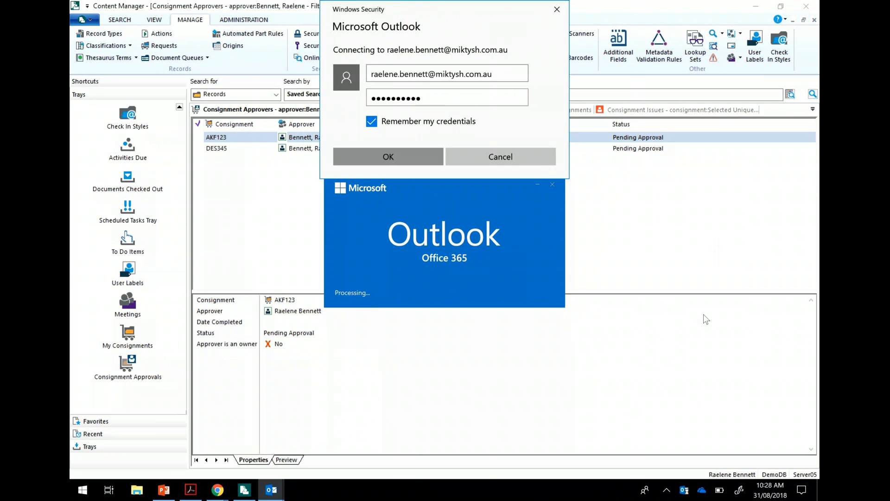
pyautogui.press('Return')
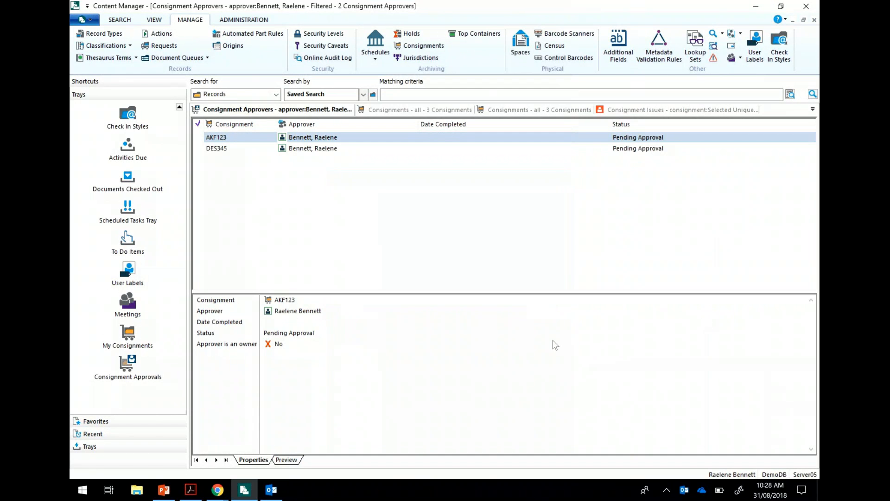
# Compare the consignments list with the approver's assigned consignments in the Consignment Approvals tray
pyautogui.click(421, 109)
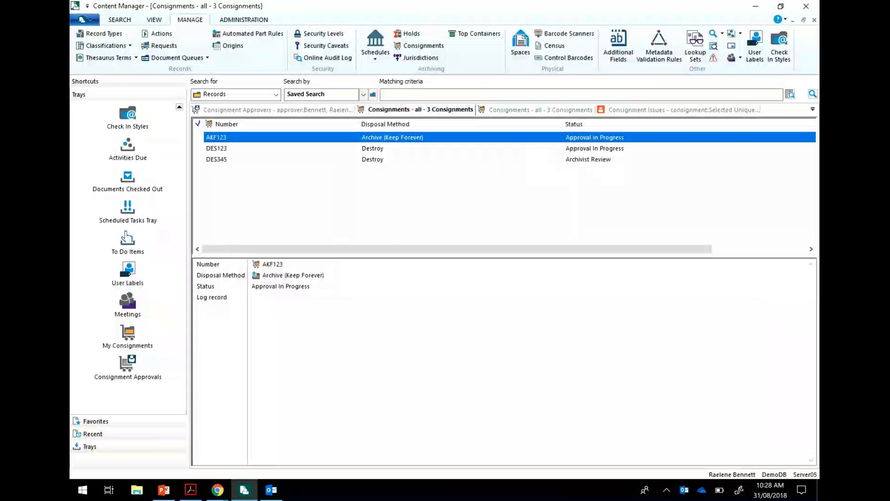
pyautogui.click(128, 364)
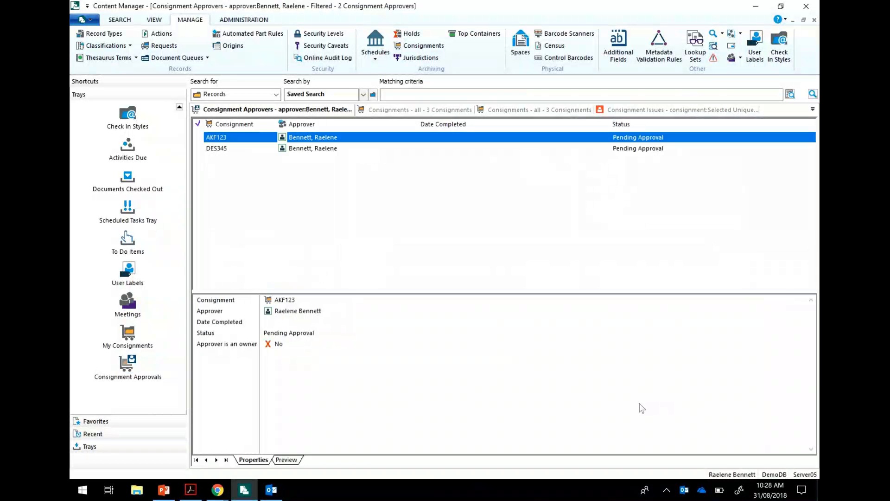
pyautogui.press('Down')
pyautogui.press('Up')
pyautogui.hotkey('ctrl', 'Tab')
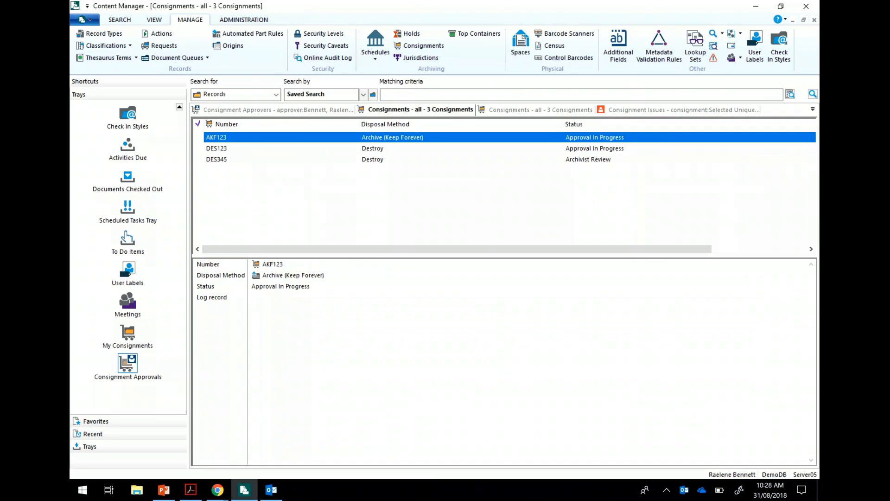
pyautogui.click(128, 364)
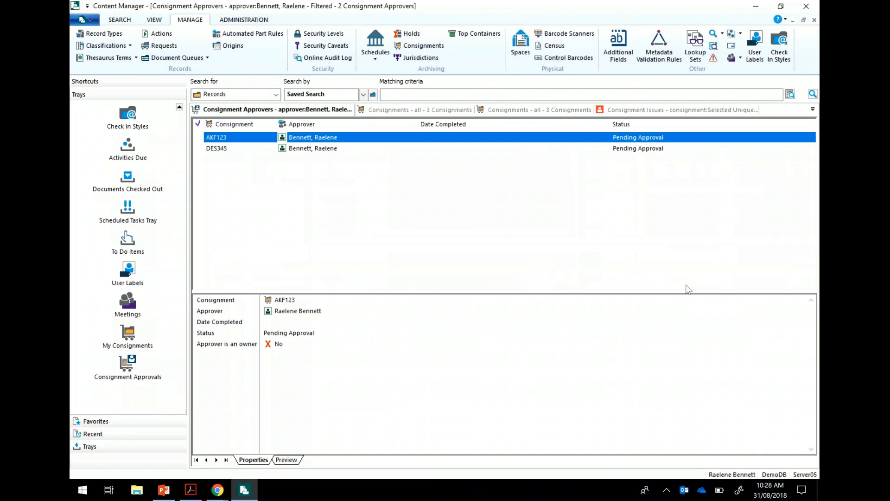
# Approve consignment AKF123 from the approver's assigned consignments
pyautogui.hotkey('shift', 'F10')
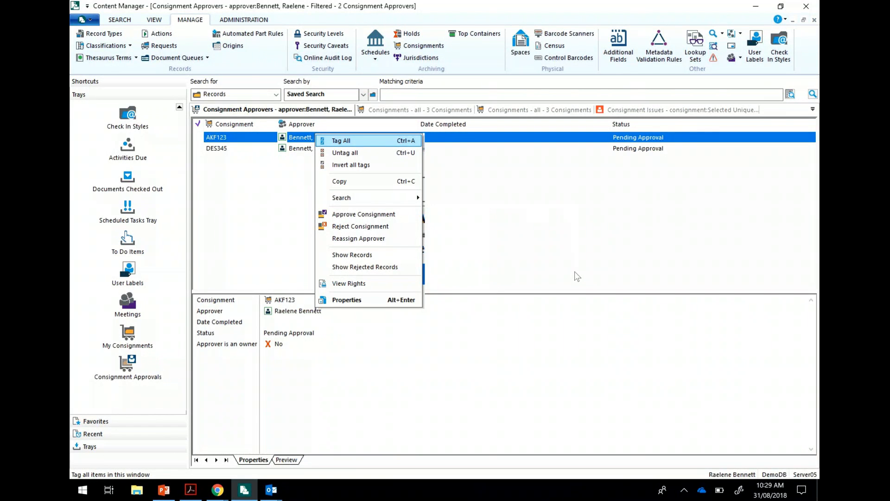
pyautogui.press('Down')
pyautogui.press('Down')
pyautogui.press('Down')
pyautogui.press('Down')
pyautogui.press('Down')
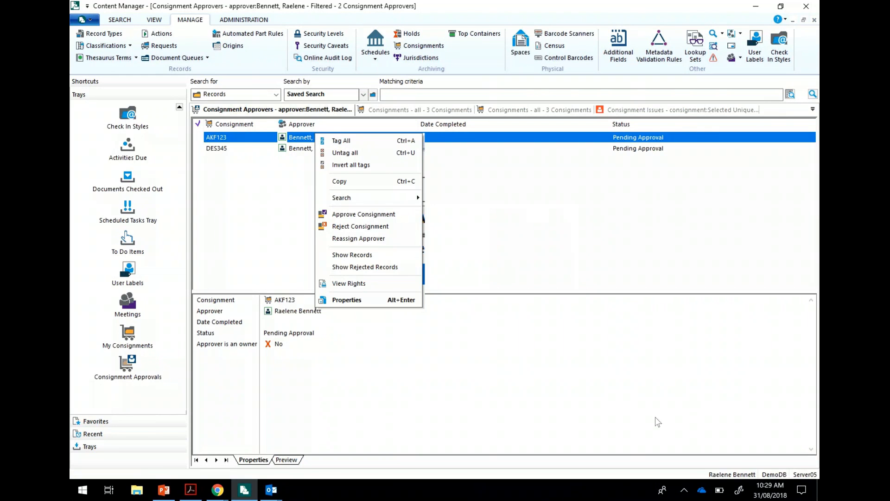
pyautogui.press('Return')
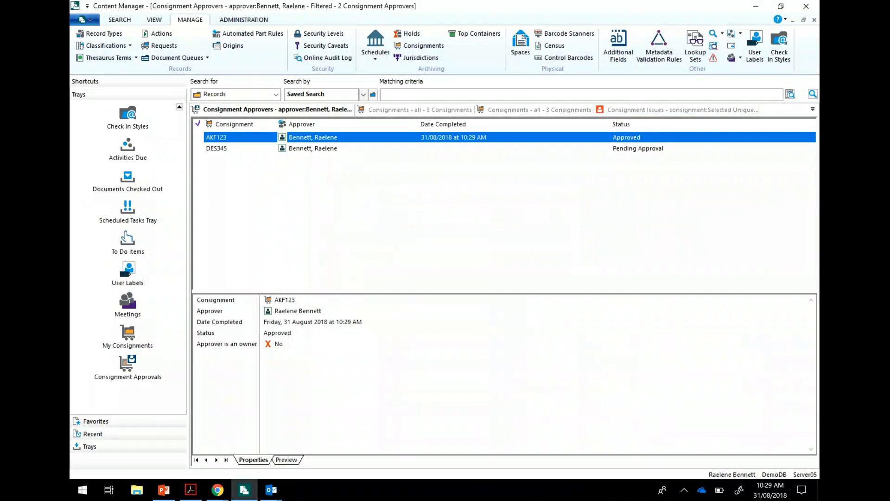
# Check the status of consignment AKF123 in the consignments list, show its records, and return to the list
pyautogui.click(540, 110)
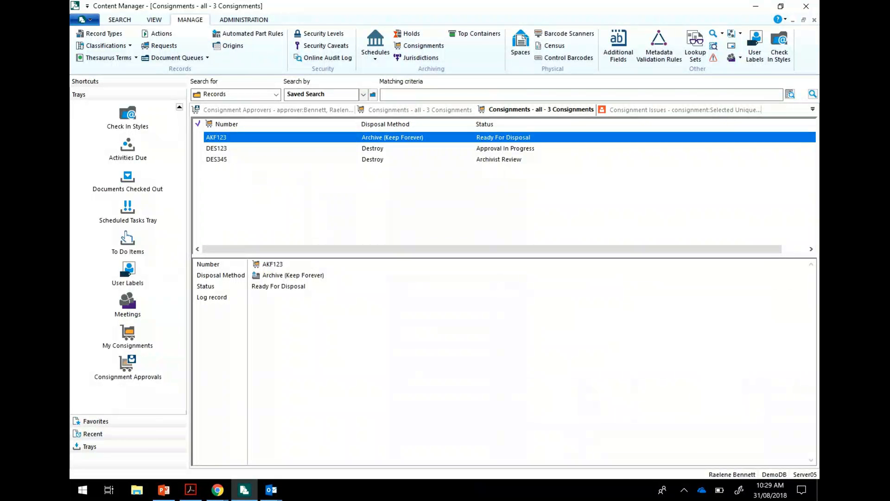
pyautogui.rightClick(455, 136)
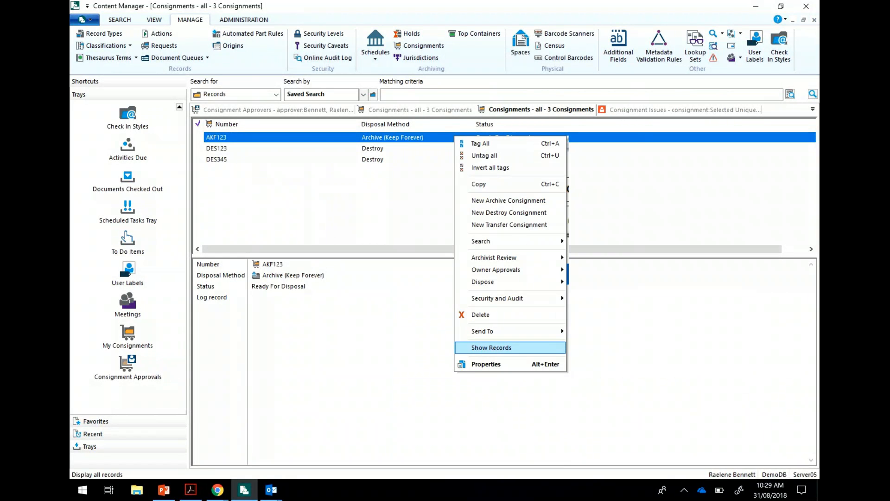
pyautogui.click(491, 348)
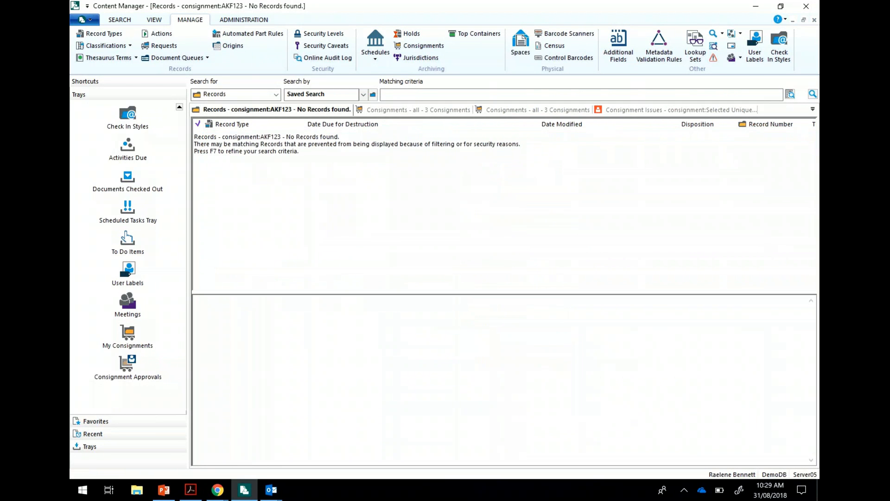
pyautogui.click(538, 109)
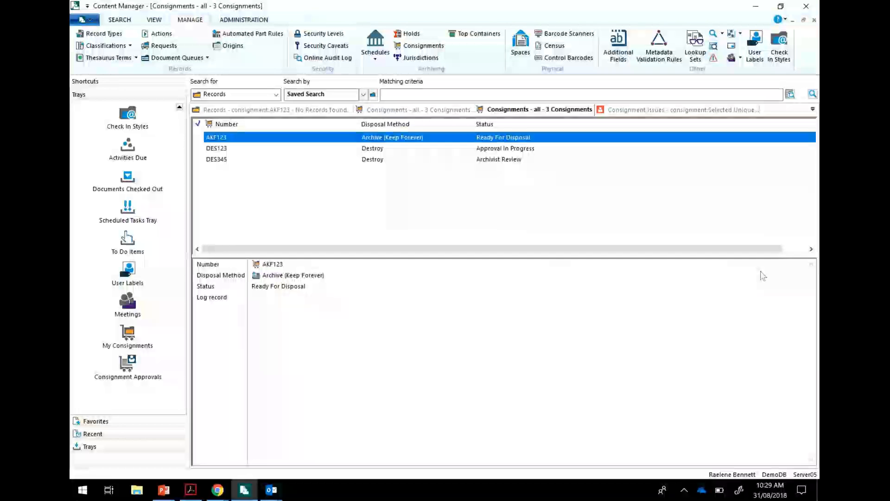
pyautogui.rightClick(414, 135)
# Show the records in consignment DES123 and select the last one to view its details
pyautogui.click(388, 149)
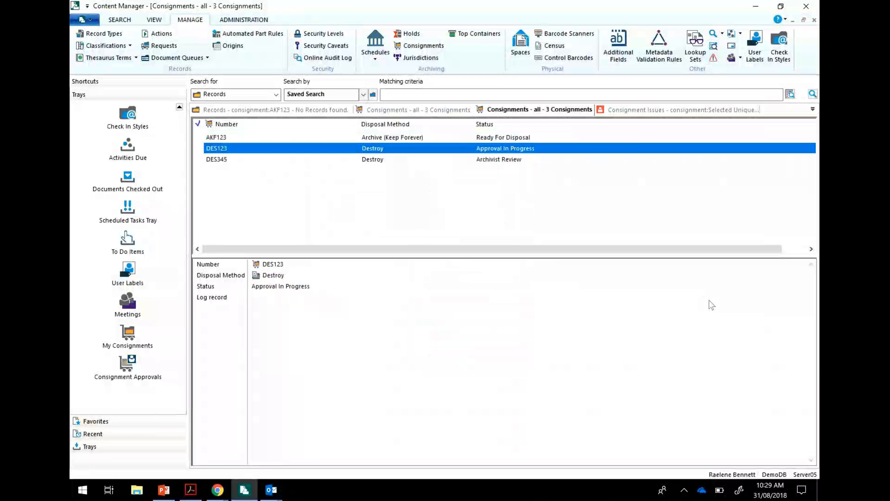
pyautogui.rightClick(388, 149)
pyautogui.click(425, 349)
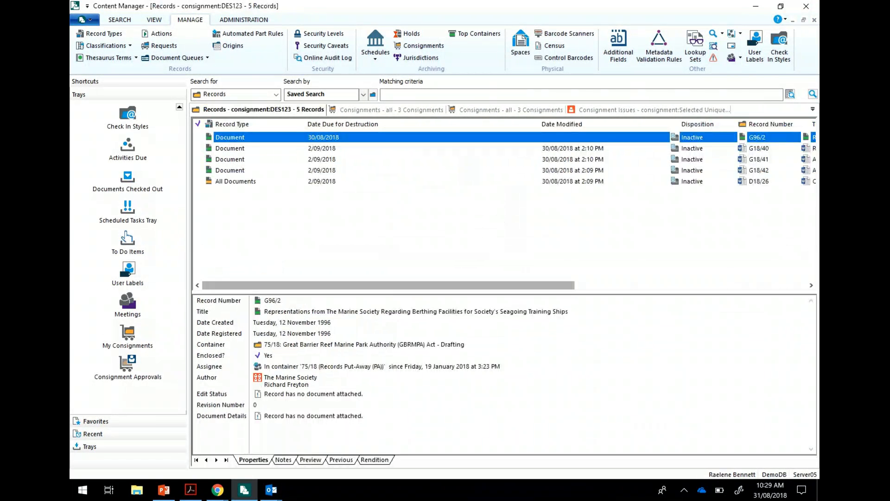
pyautogui.moveTo(399, 285); pyautogui.dragTo(399, 285)
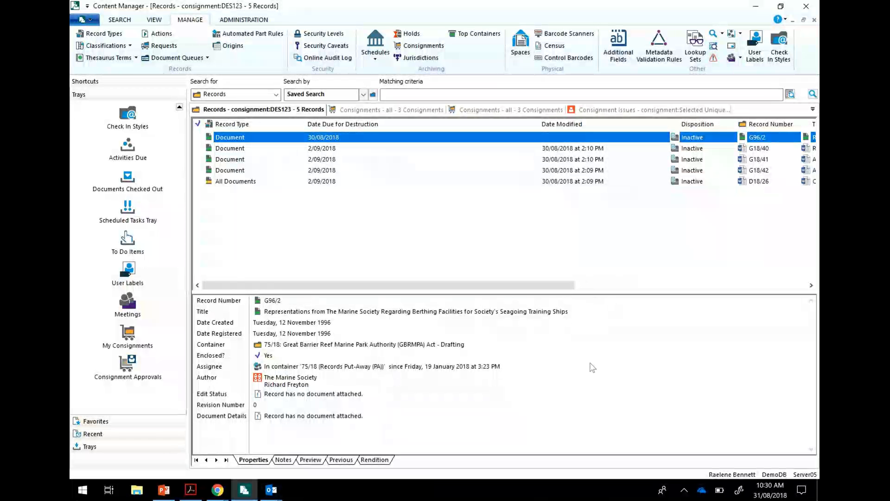
pyautogui.press('End')
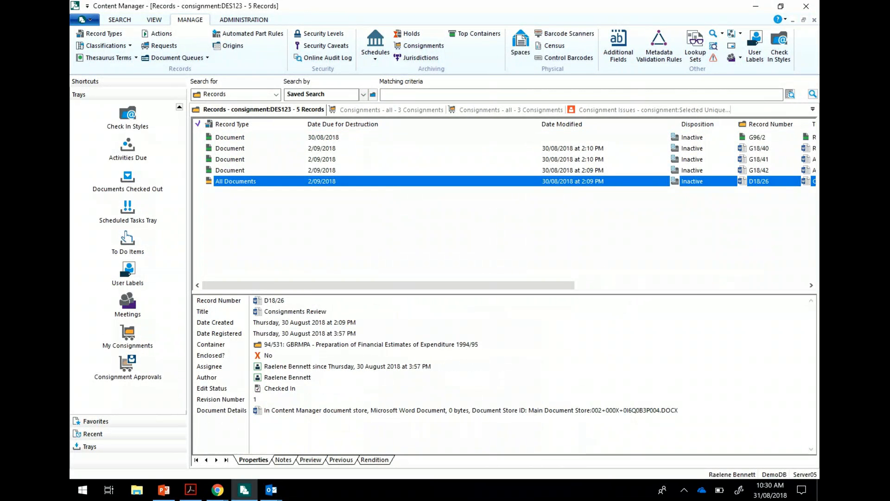
# Return to the consignments list and view the properties of consignment DES123, closing them without changes
pyautogui.click(511, 110)
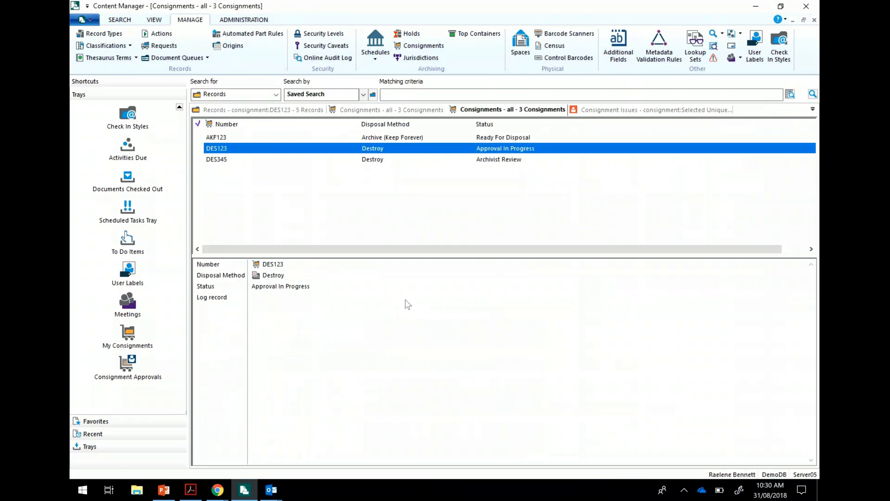
pyautogui.rightClick(239, 147)
pyautogui.click(296, 225)
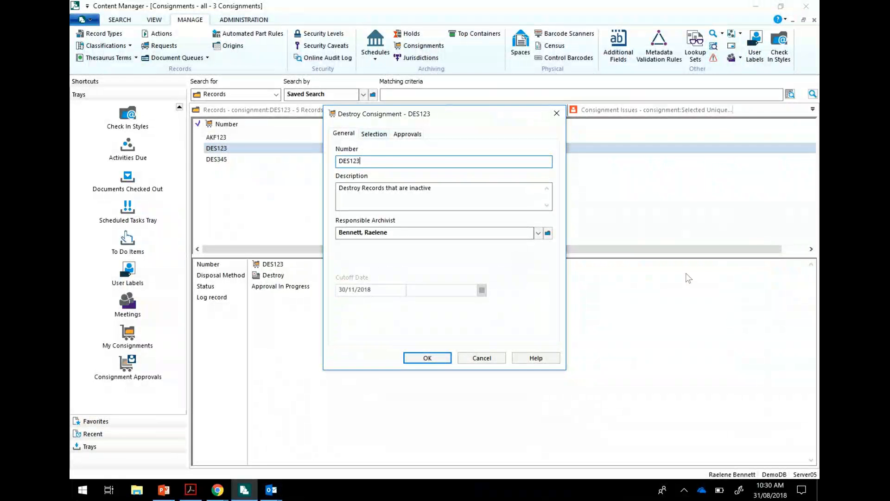
pyautogui.hotkey('ctrl', 'Tab')
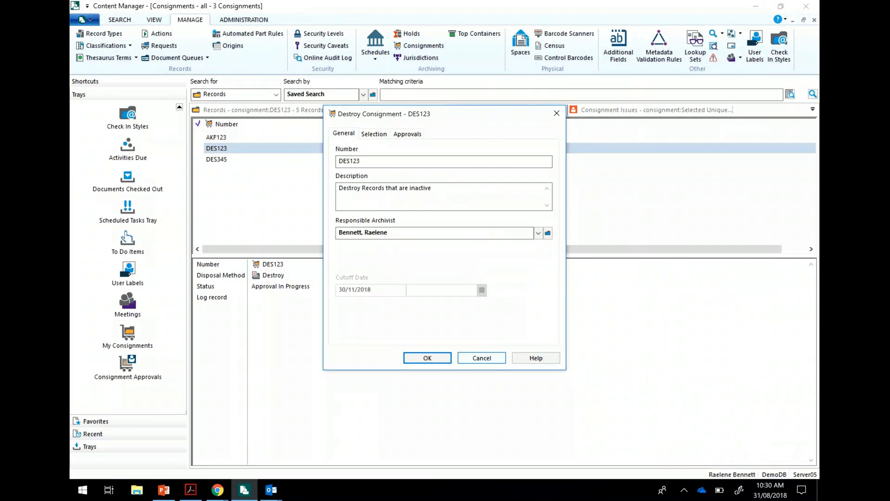
pyautogui.click(482, 358)
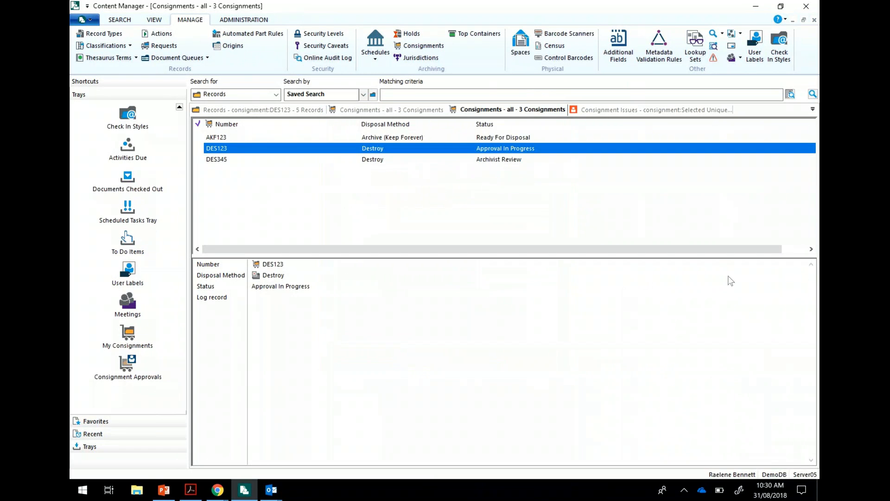
pyautogui.press('Up')
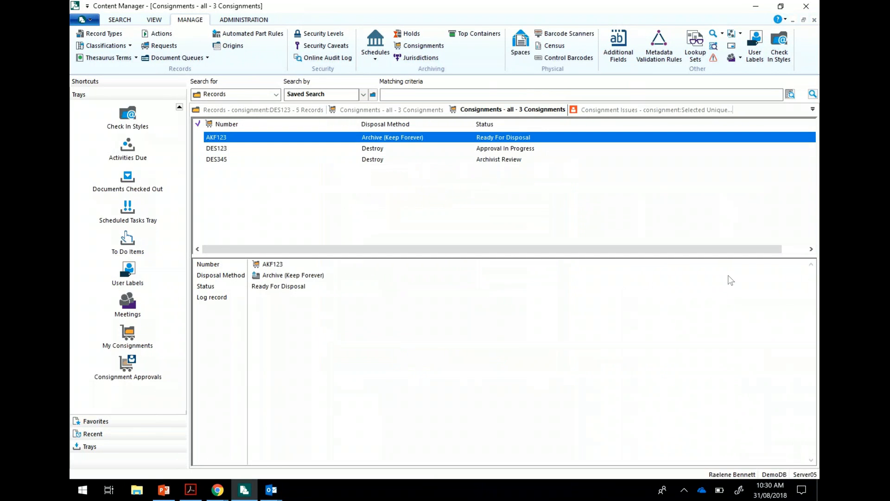
pyautogui.hotkey('shift', 'F10')
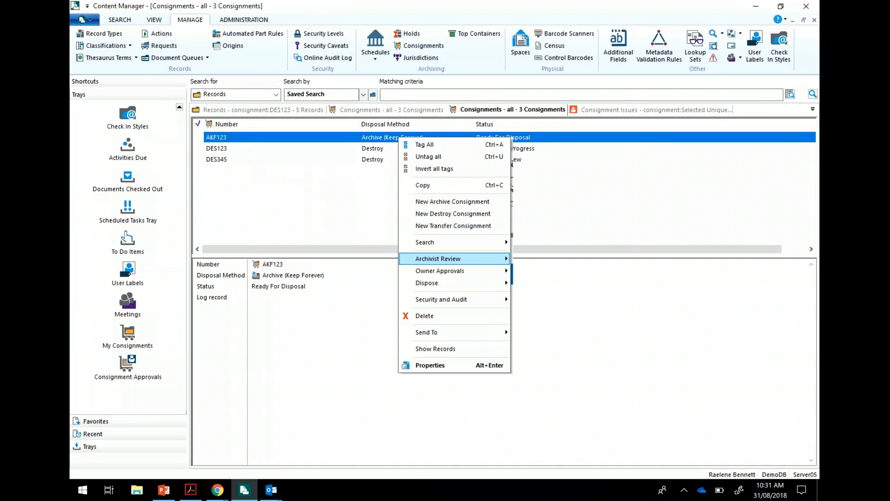
pyautogui.moveTo(431, 283)
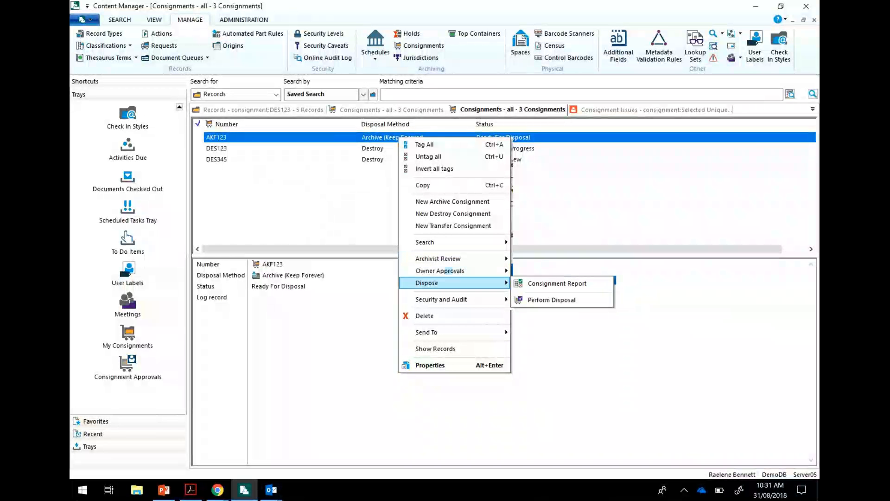
pyautogui.click(570, 209)
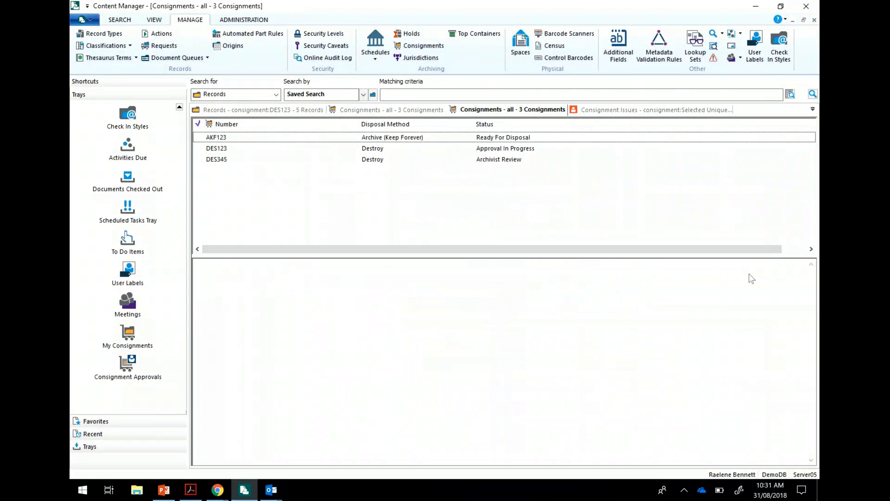
# Start a Consignment Report for consignment AKF123 from its Dispose options
pyautogui.hotkey('shift', 'F10')
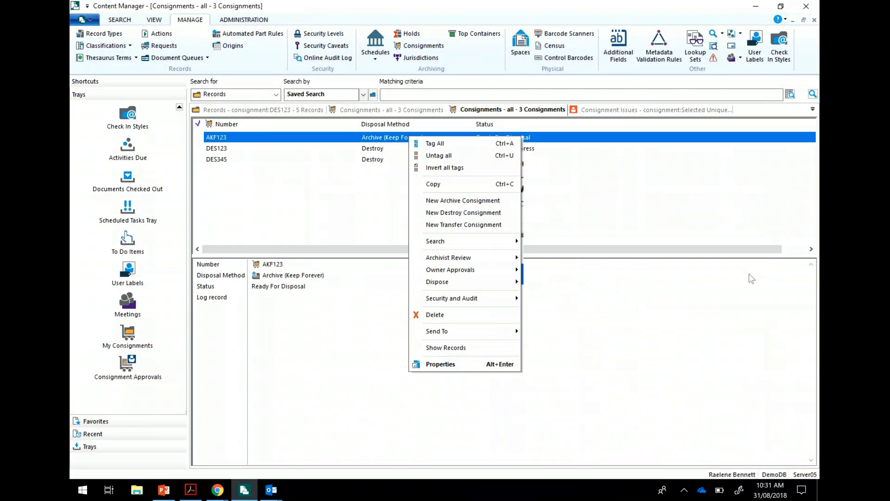
pyautogui.press('Down')
pyautogui.press('Down')
pyautogui.press('Down')
pyautogui.press('Down')
pyautogui.press('Down')
pyautogui.press('Down')
pyautogui.press('Down')
pyautogui.press('Down')
pyautogui.press('Down')
pyautogui.press('Down')
pyautogui.press('Down')
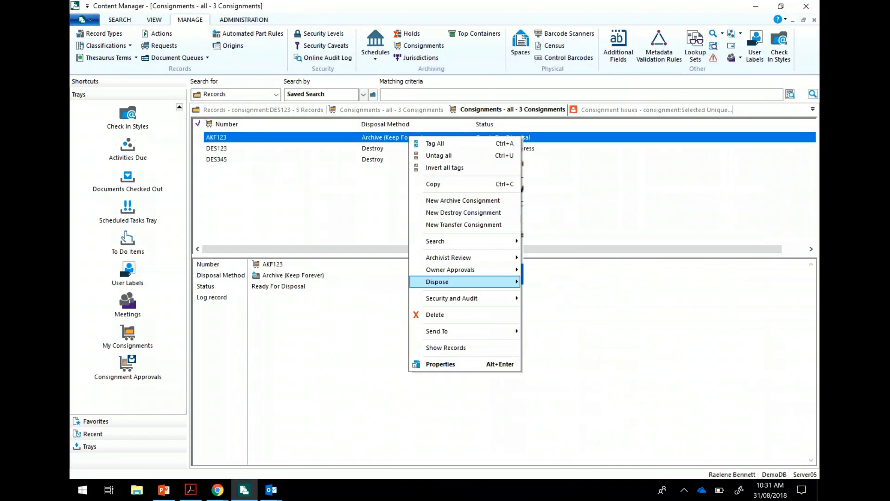
pyautogui.press('Right')
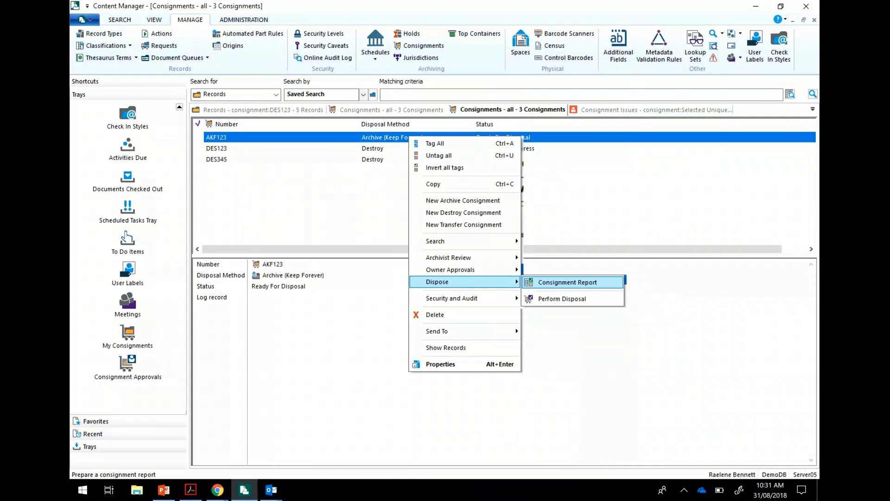
pyautogui.click(568, 283)
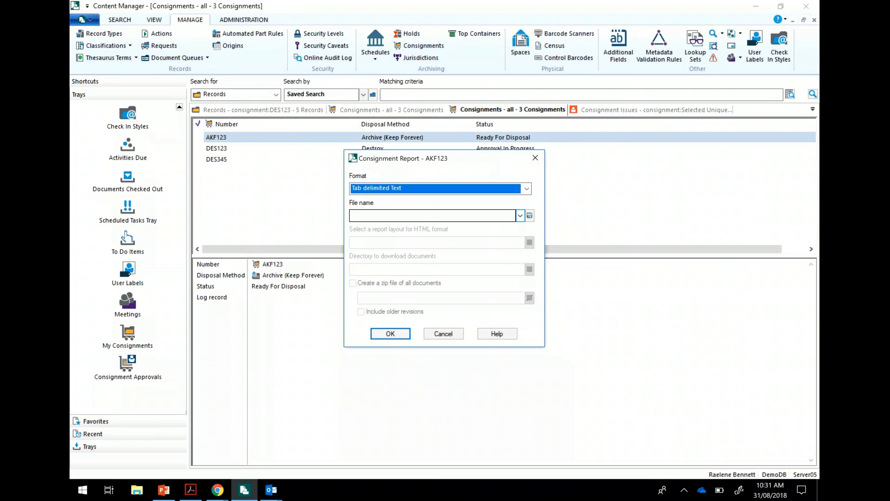
# Generate the report in Tab delimited Text format to the previously used Disposal Report file in Documents
pyautogui.click(521, 216)
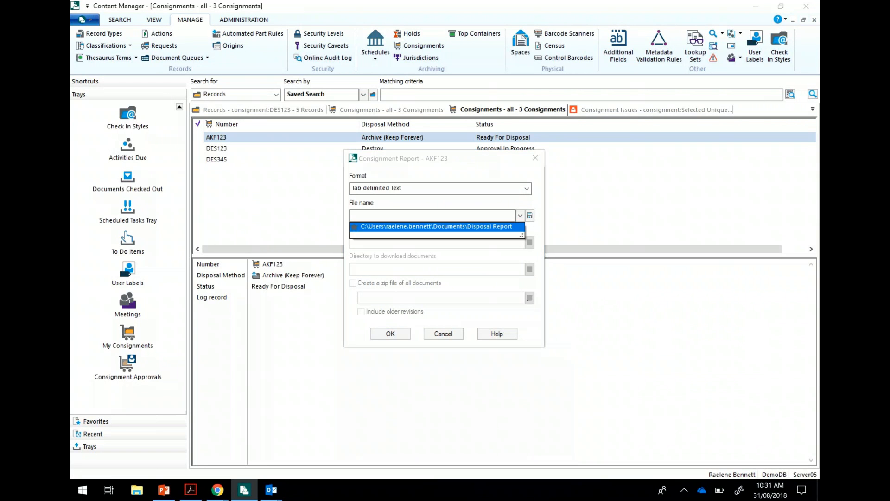
pyautogui.click(436, 227)
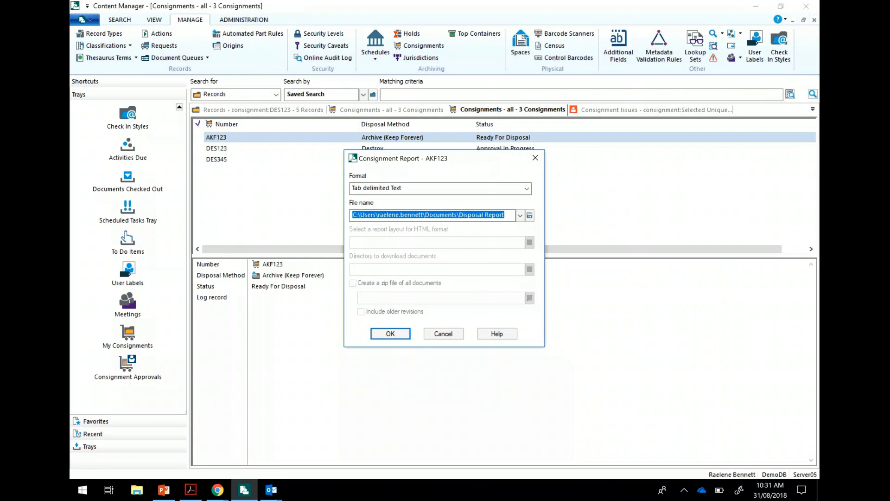
pyautogui.press('Return')
pyautogui.press('Return')
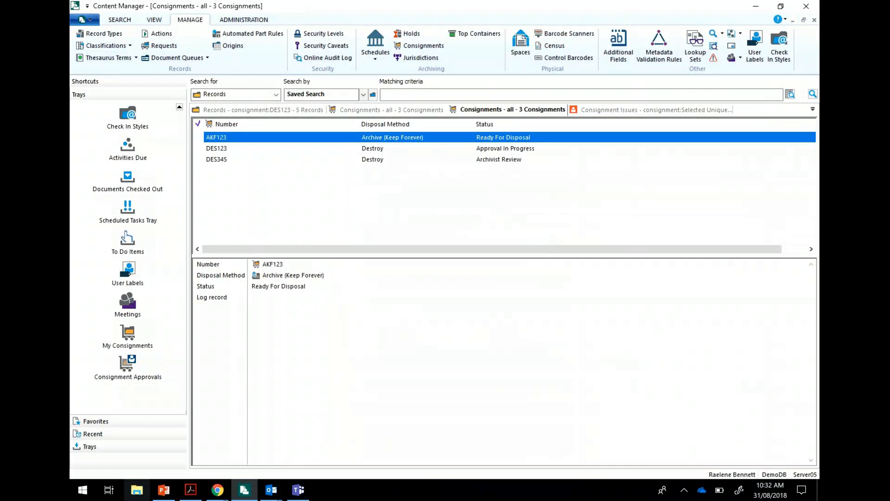
# Switch to File Explorer and browse the C: drive to the user's profile folder under Users to look for the generated report
pyautogui.click(137, 490)
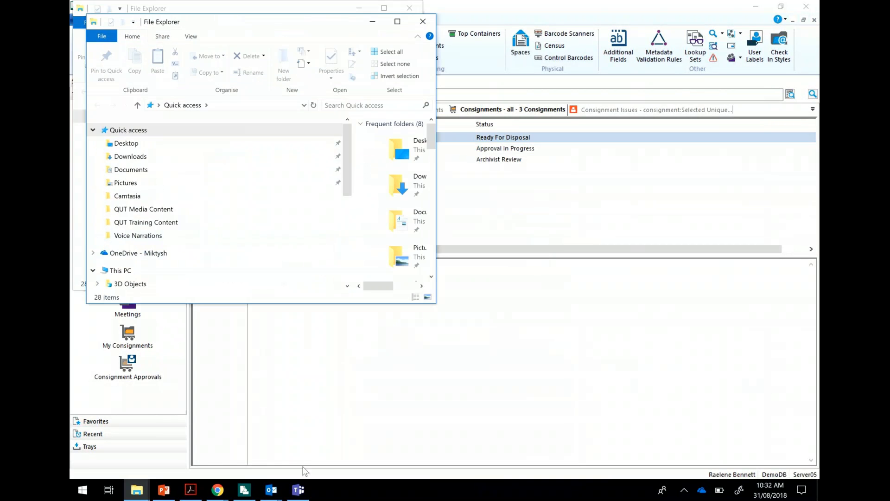
pyautogui.click(140, 245)
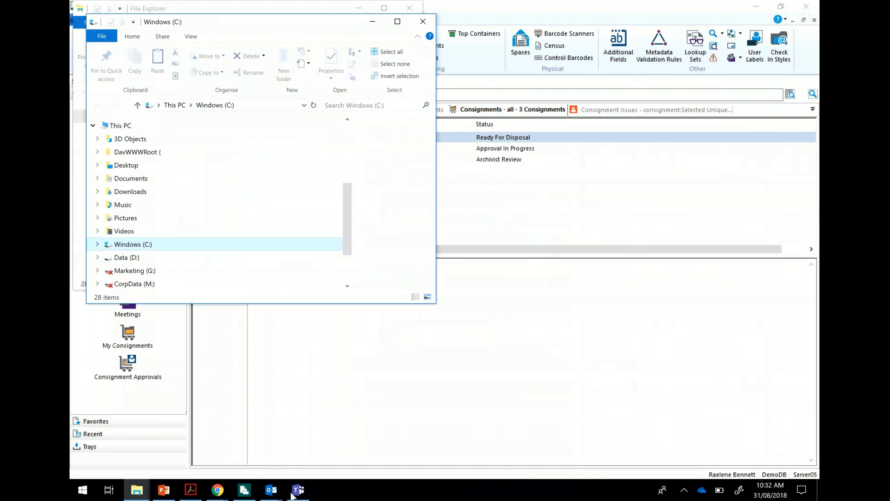
pyautogui.doubleClick(395, 219)
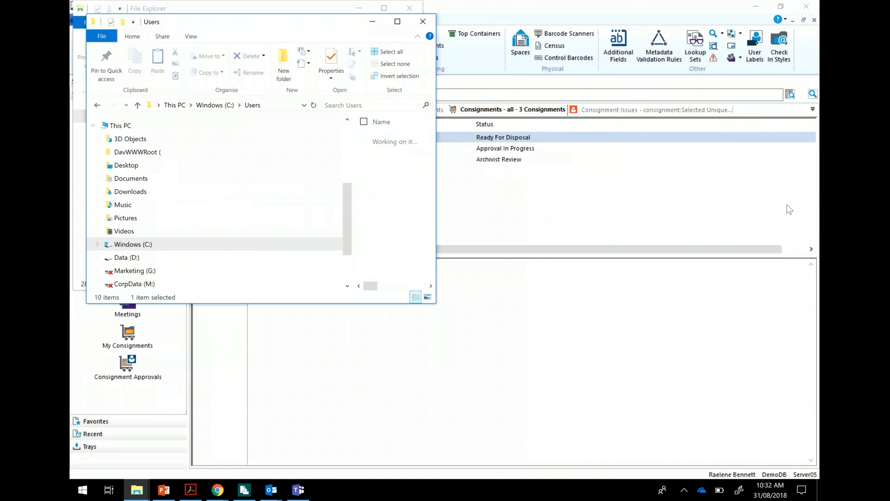
pyautogui.click(397, 21)
pyautogui.doubleClick(411, 226)
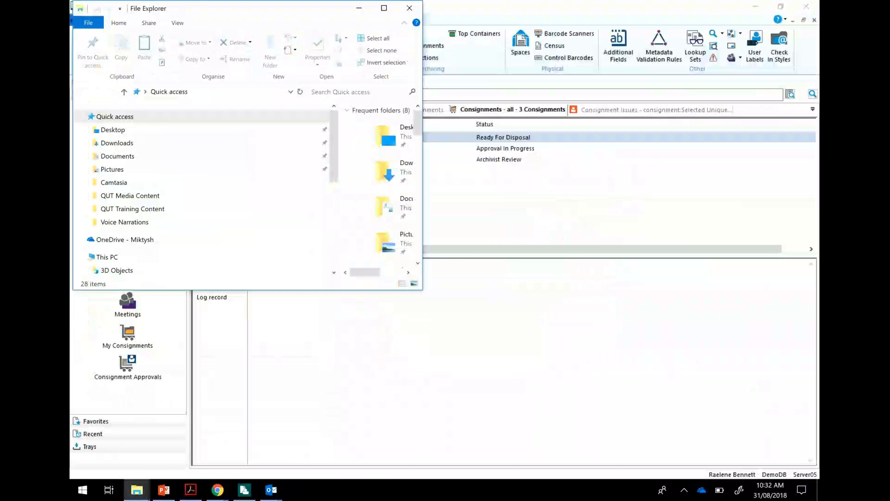
# Check the previously used file path in the Consignment Report dialog for AKF123, and locate the Disposal Report files in the Documents folder
pyautogui.click(632, 284)
pyautogui.click(520, 216)
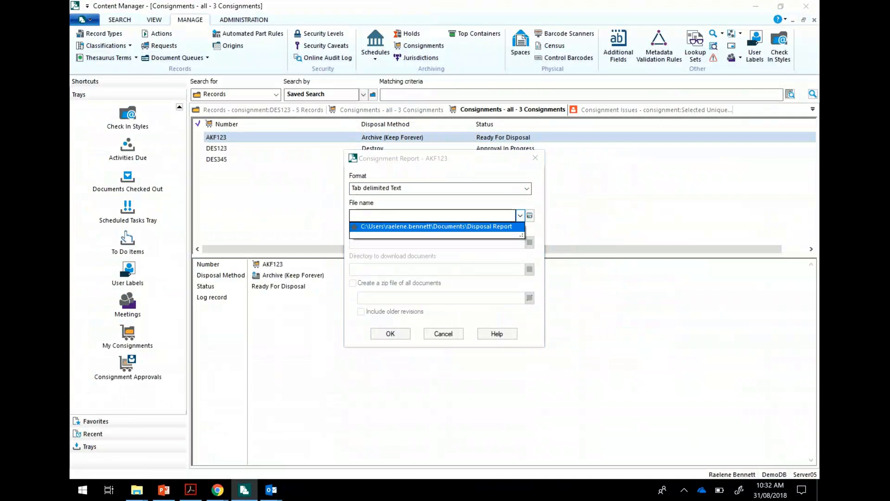
pyautogui.click(137, 490)
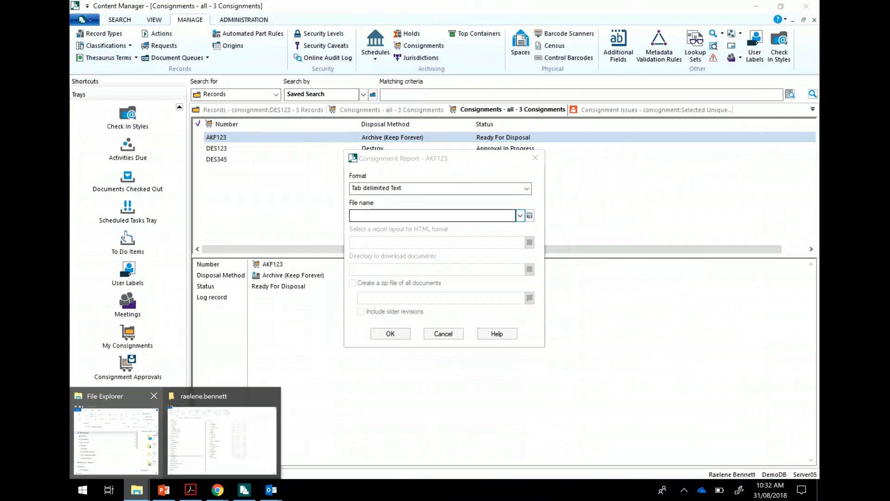
pyautogui.click(119, 429)
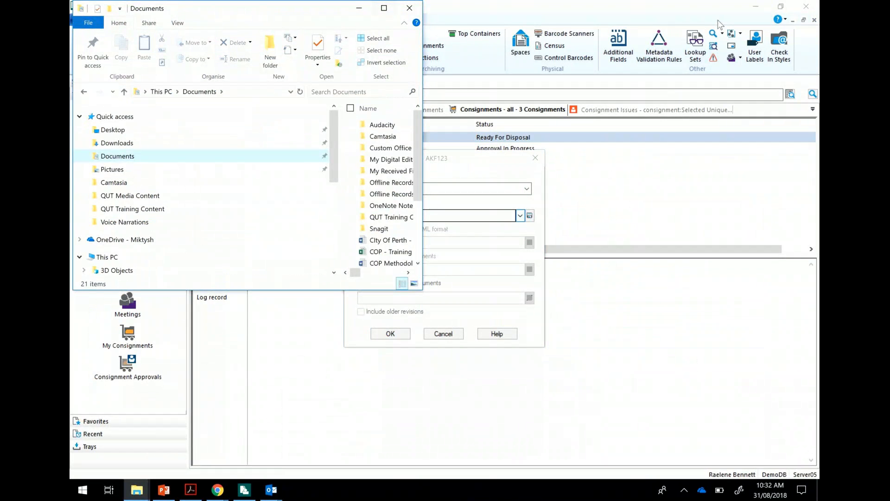
pyautogui.click(384, 7)
pyautogui.click(388, 282)
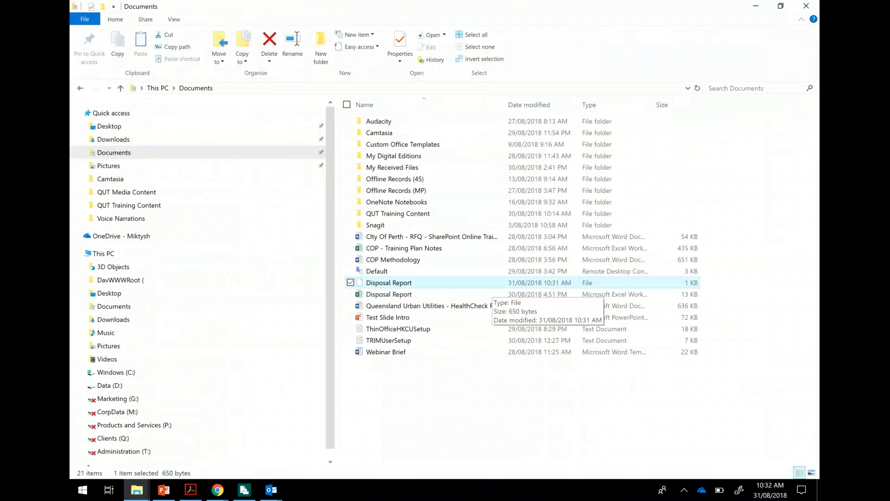
# Open the Disposal Report Excel workbook from the Documents folder
pyautogui.click(490, 295)
pyautogui.rightClick(417, 295)
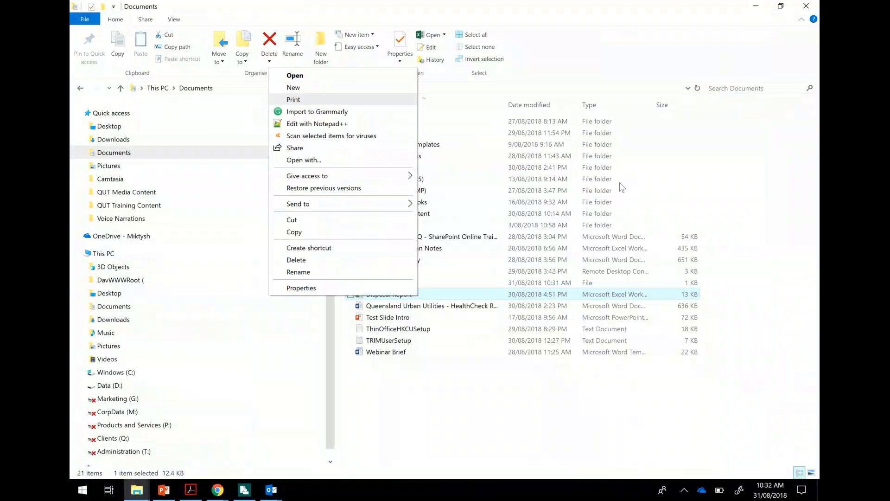
pyautogui.click(294, 99)
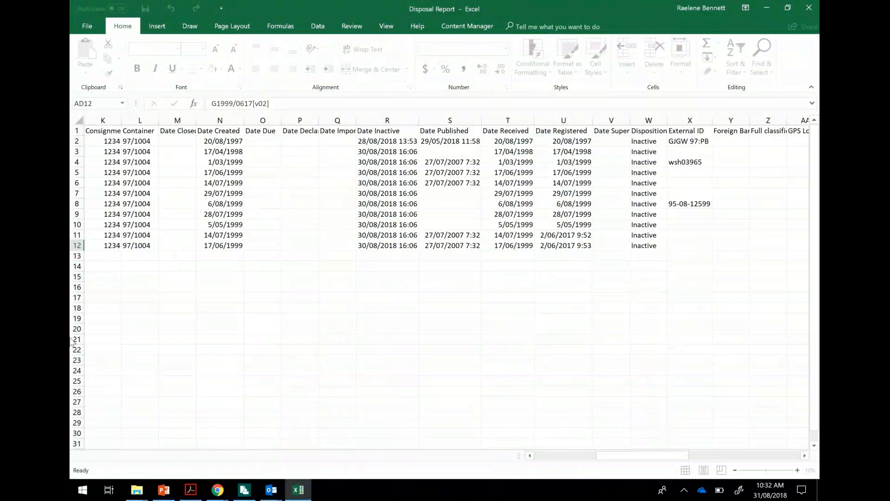
pyautogui.click(809, 7)
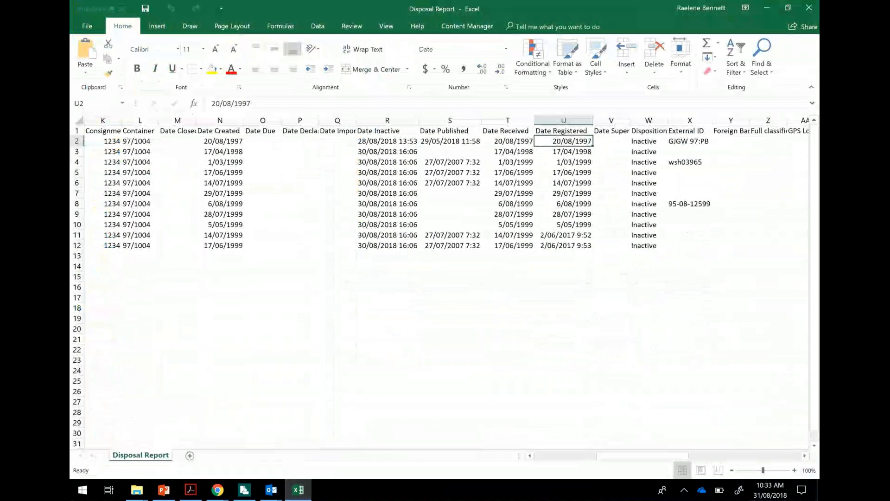
# Examine the report's columns along row 2 from Date Registered through to Revisions
pyautogui.press('Right')
pyautogui.press('Right')
pyautogui.press('Right')
pyautogui.press('Right')
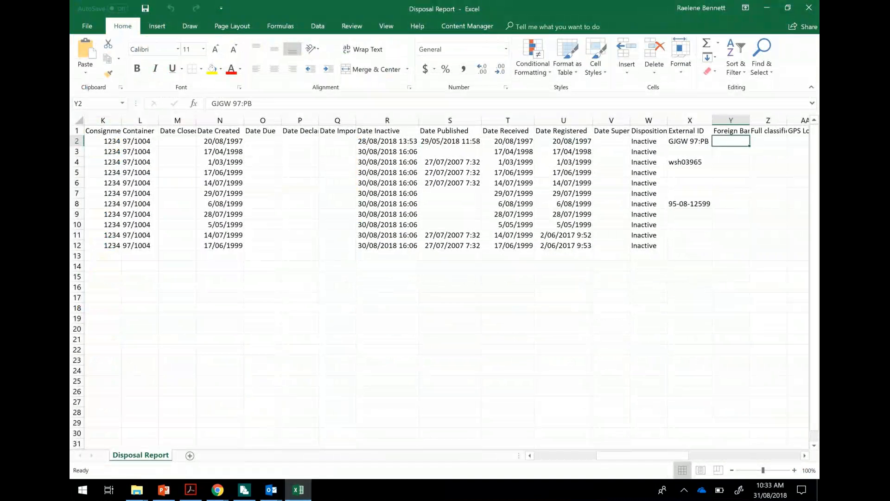
pyautogui.press('Right')
pyautogui.press('Right')
pyautogui.press('Right')
pyautogui.press('Right')
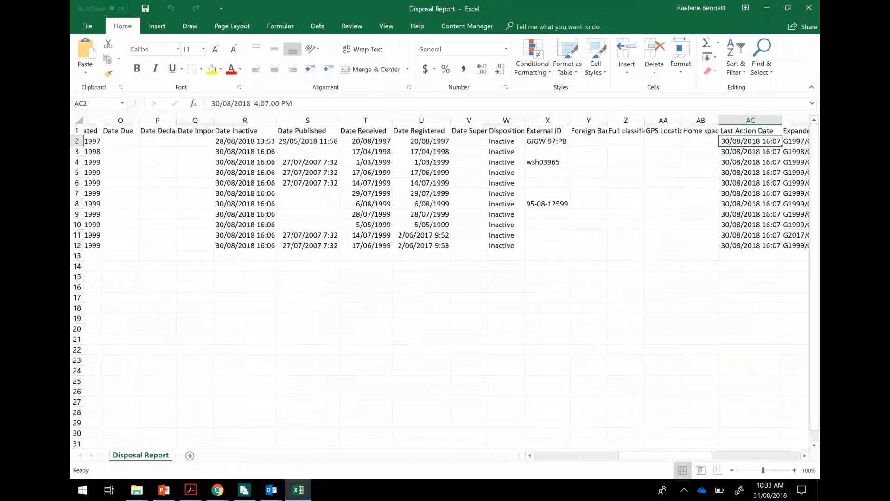
pyautogui.press('Right')
pyautogui.press('Right')
pyautogui.press('Right')
pyautogui.press('Right')
pyautogui.press('Right')
pyautogui.press('Right')
pyautogui.press('Right')
pyautogui.press('Right')
pyautogui.press('Right')
pyautogui.press('Right')
pyautogui.press('Right')
pyautogui.press('Right')
pyautogui.press('Right')
pyautogui.press('Right')
pyautogui.press('Right')
pyautogui.press('Right')
pyautogui.press('Right')
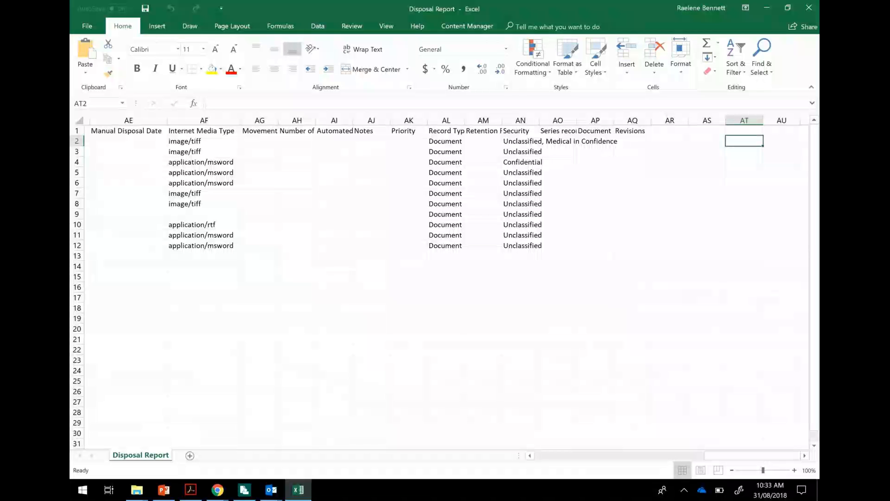
# Review the report's columns in reverse along row 2, back to the Unique Identifier column
pyautogui.press('Left')
pyautogui.press('Left')
pyautogui.press('Left')
pyautogui.press('Left')
pyautogui.press('Left')
pyautogui.press('Left')
pyautogui.press('Left')
pyautogui.press('Left')
pyautogui.press('Left')
pyautogui.press('Left')
pyautogui.press('Left')
pyautogui.press('Left')
pyautogui.press('Left')
pyautogui.press('Left')
pyautogui.press('Left')
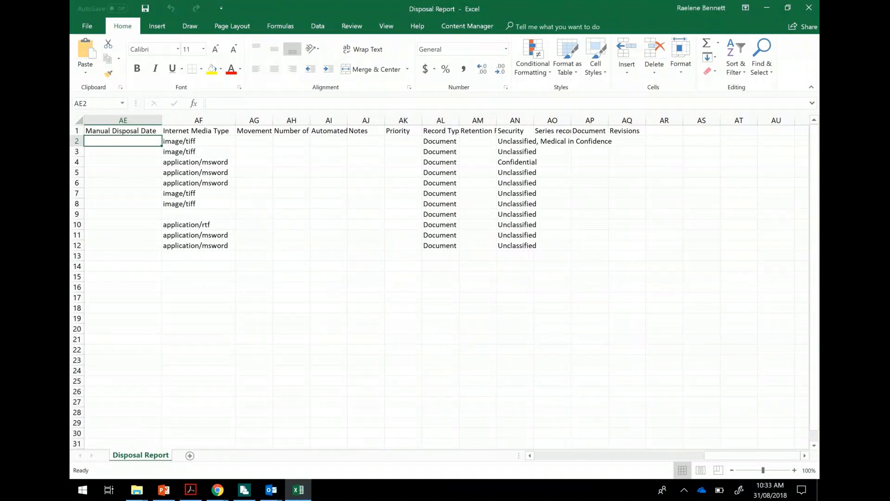
pyautogui.press('Left')
pyautogui.press('Left')
pyautogui.press('Left')
pyautogui.press('Left')
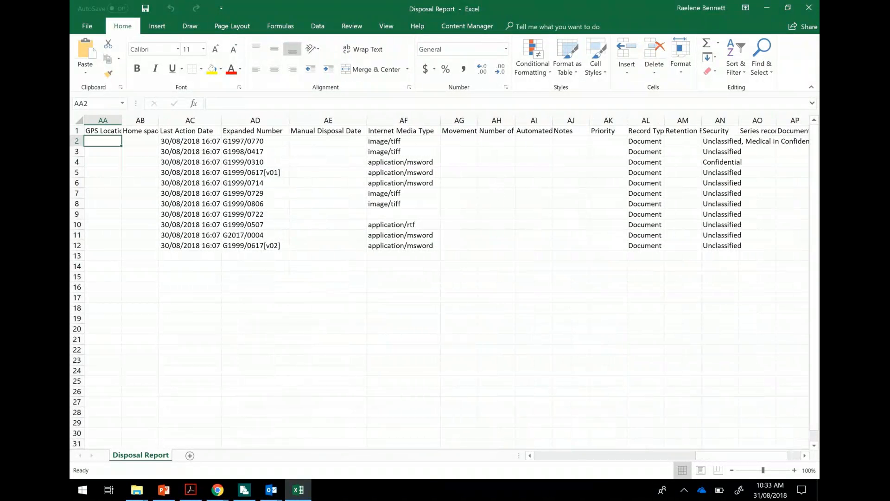
pyautogui.press('Left')
pyautogui.press('Left')
pyautogui.press('Left')
pyautogui.press('Left')
pyautogui.press('Left')
pyautogui.press('Left')
pyautogui.press('Left')
pyautogui.press('Left')
pyautogui.press('Left')
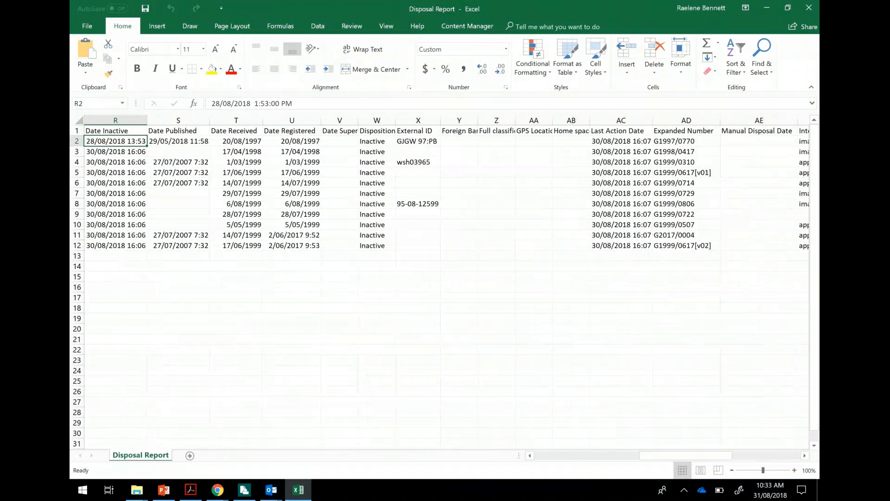
pyautogui.press('Left')
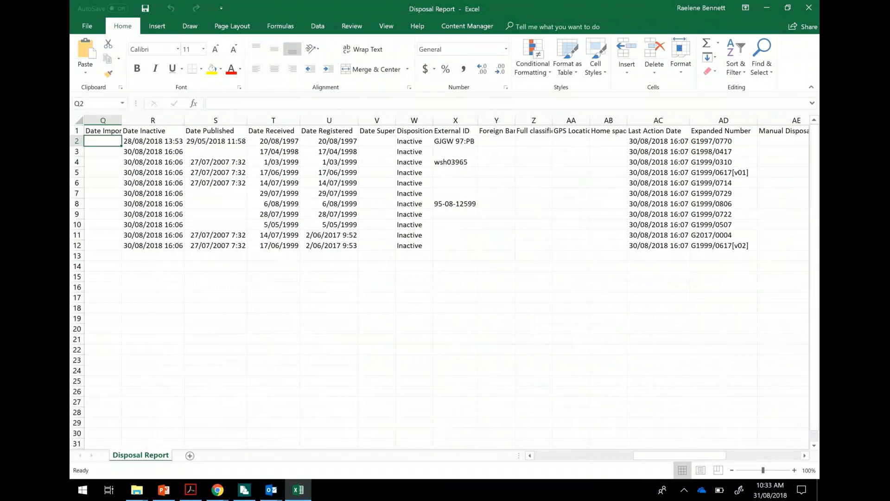
pyautogui.press('Left')
pyautogui.press('Left')
pyautogui.press('Left')
pyautogui.press('Left')
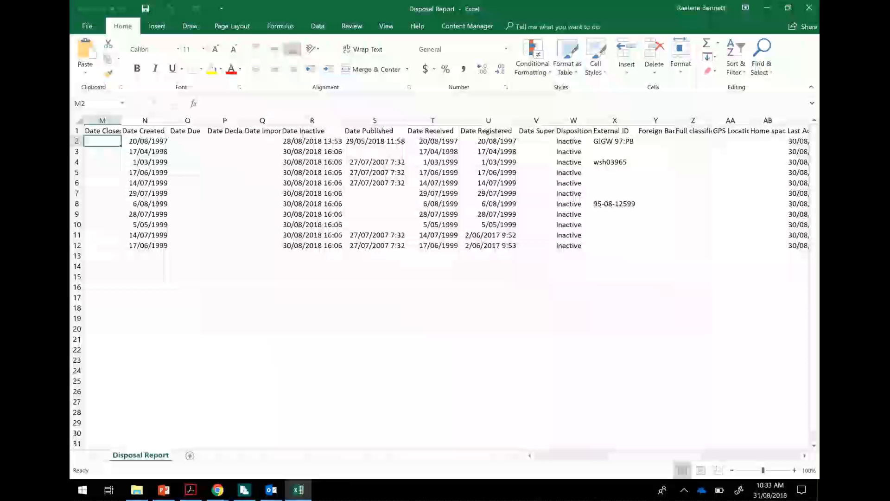
pyautogui.press('Left')
pyautogui.press('Left')
pyautogui.press('Left')
pyautogui.press('Left')
pyautogui.press('Left')
pyautogui.press('Left')
pyautogui.press('Left')
pyautogui.press('Left')
pyautogui.press('Left')
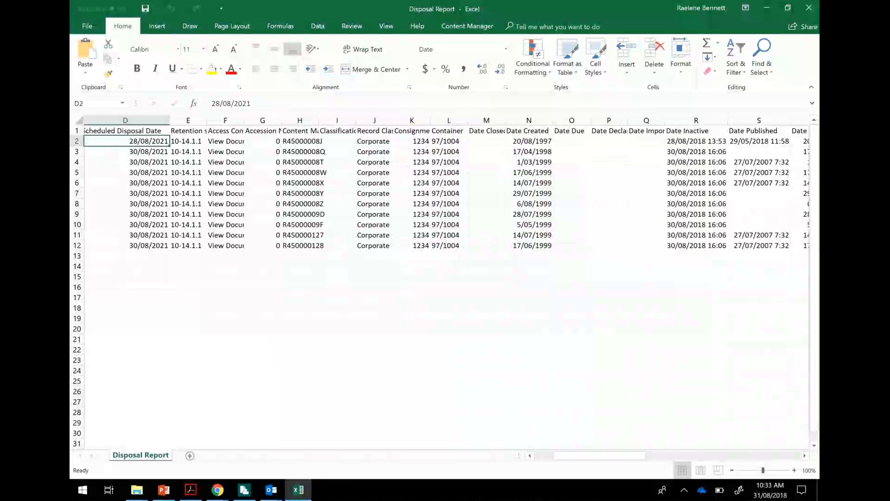
pyautogui.press('Left')
pyautogui.press('Left')
pyautogui.press('Left')
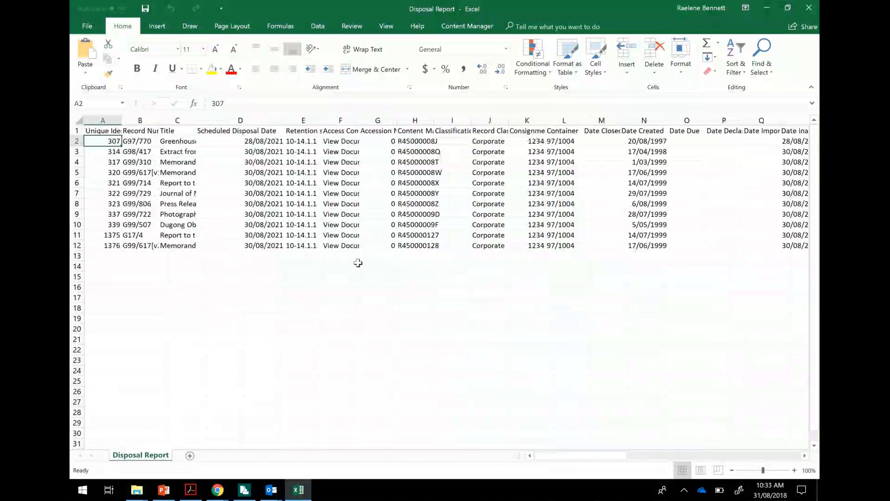
# Widen the Title and Record Number columns to fit their contents
pyautogui.doubleClick(196, 121)
pyautogui.press('Up')
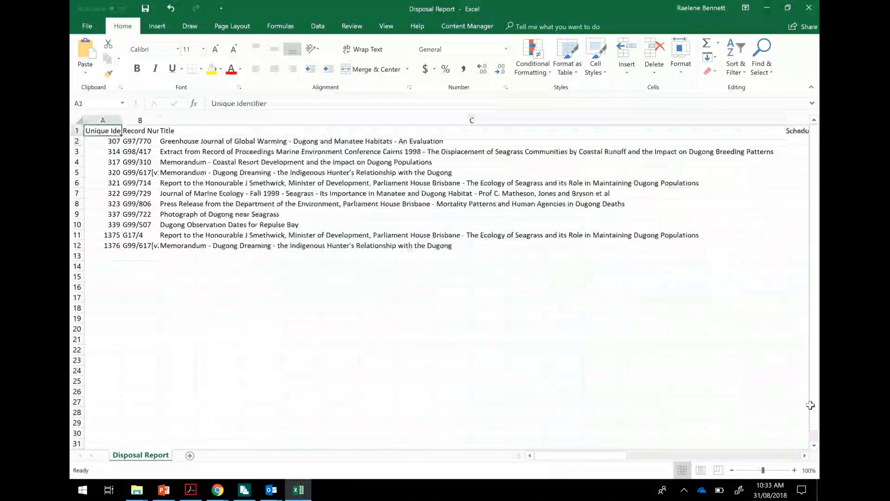
pyautogui.press('Right')
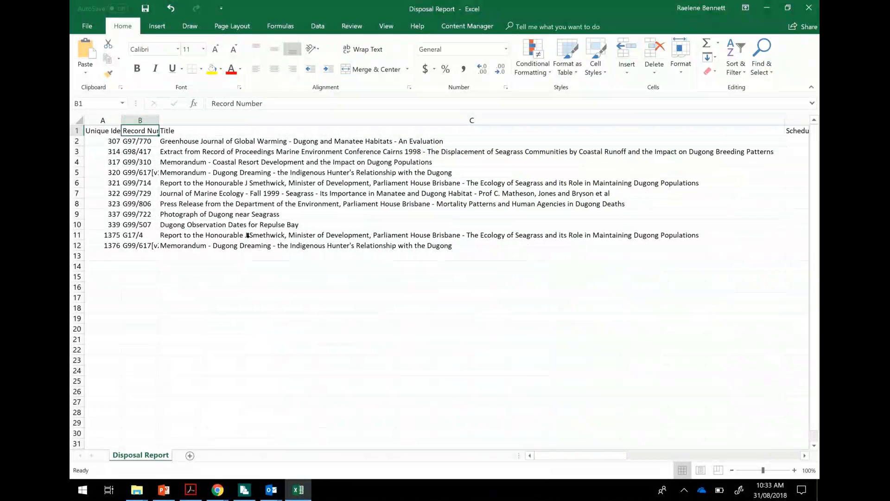
pyautogui.doubleClick(159, 120)
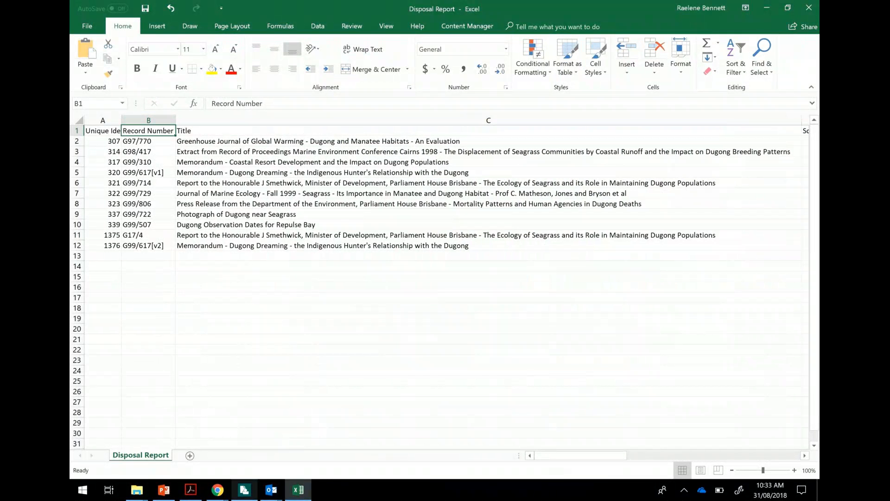
# Return to Content Manager, cancel the open report dialog, and perform disposal on consignment AKF123 with log record type Document and log container F18/2
pyautogui.click(244, 490)
pyautogui.click(443, 332)
pyautogui.rightClick(446, 136)
pyautogui.click(796, 276)
pyautogui.rightClick(431, 137)
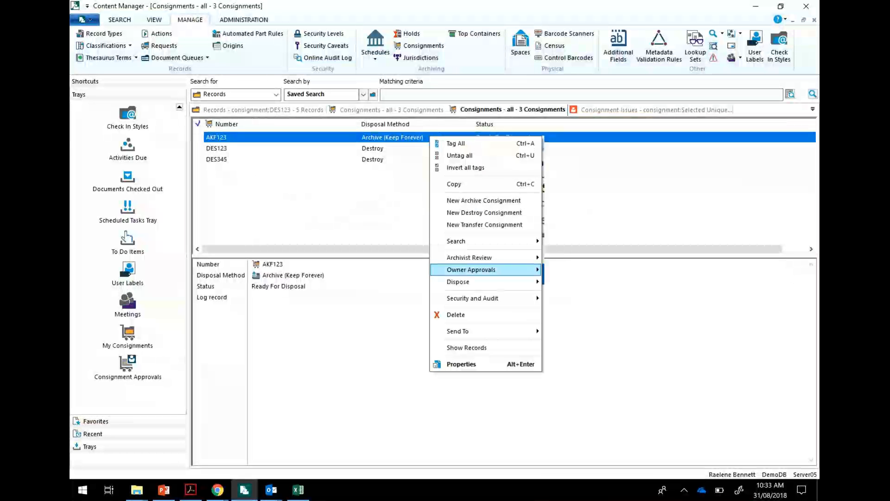
pyautogui.moveTo(486, 282)
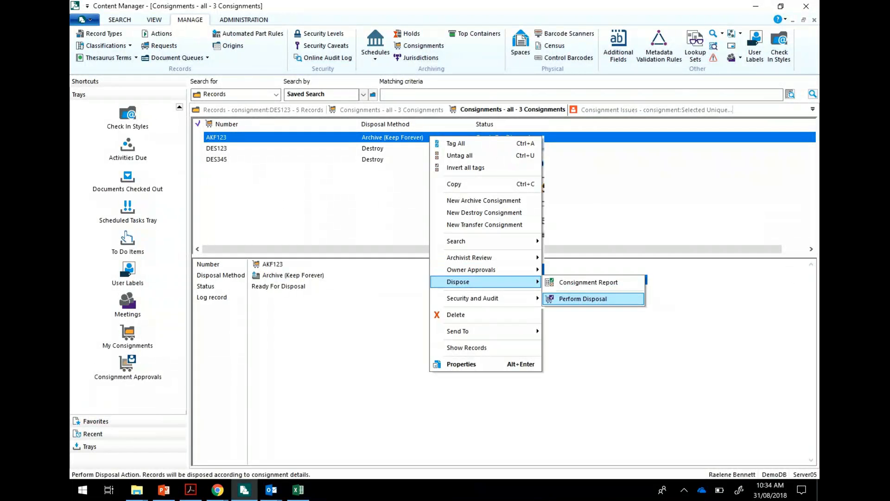
pyautogui.click(583, 298)
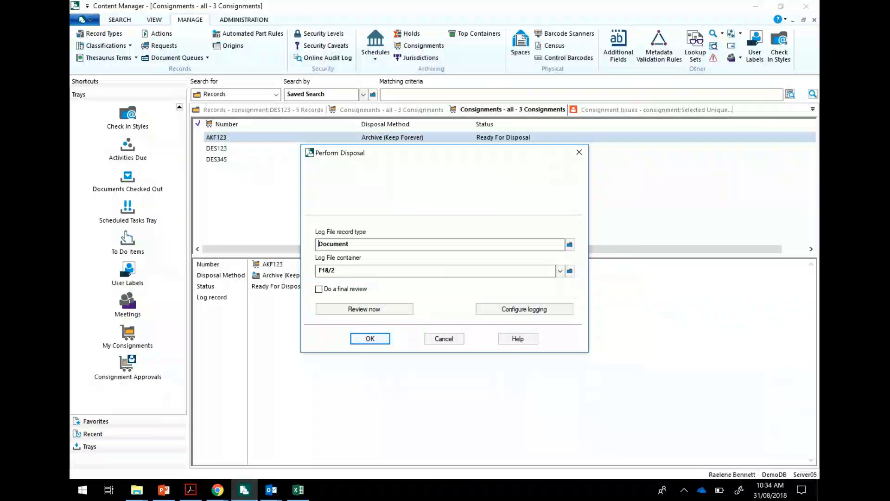
pyautogui.press('Return')
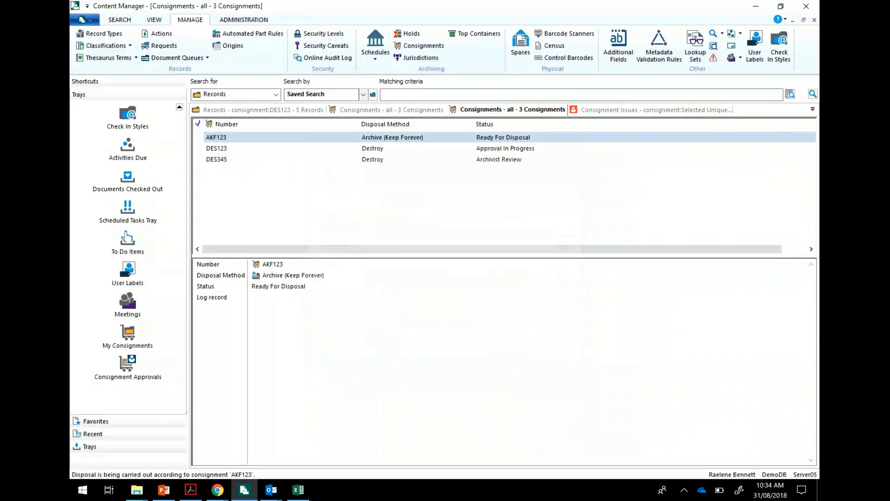
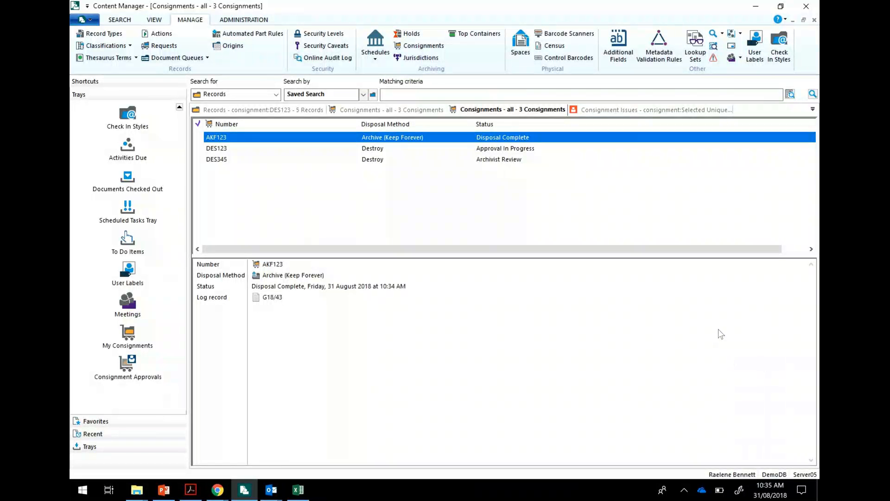
# Run the Examine Records task of the Archivist Review on consignment DES345 and acknowledge the result
pyautogui.press('Down')
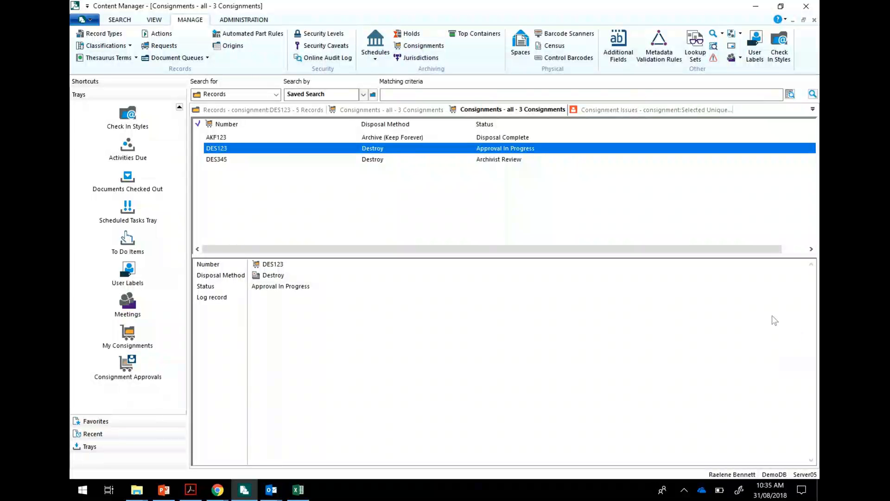
pyautogui.press('Down')
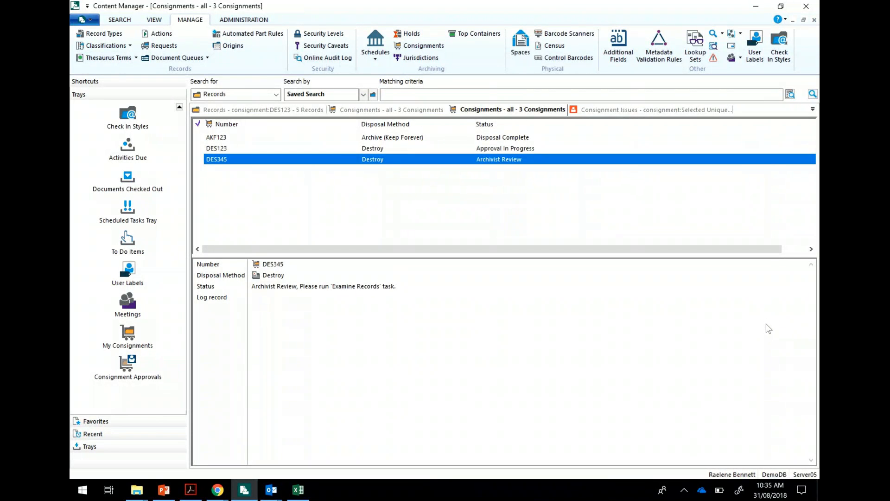
pyautogui.hotkey('shift', 'F10')
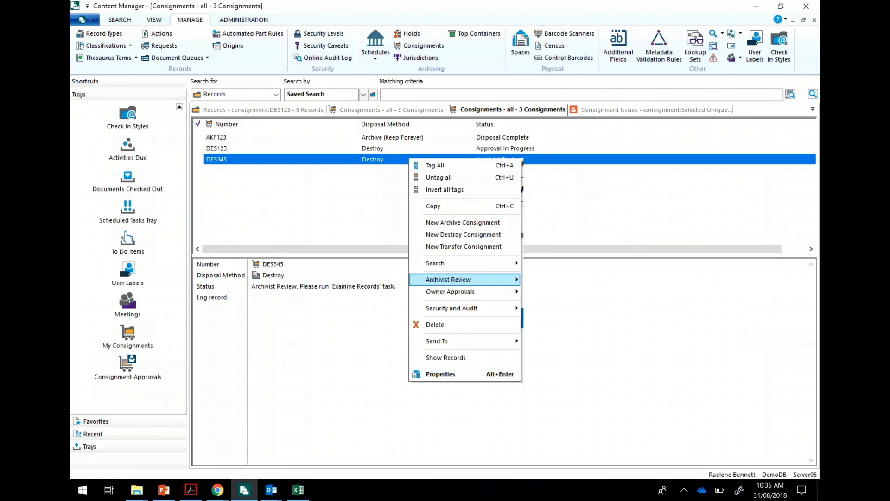
pyautogui.moveTo(449, 279)
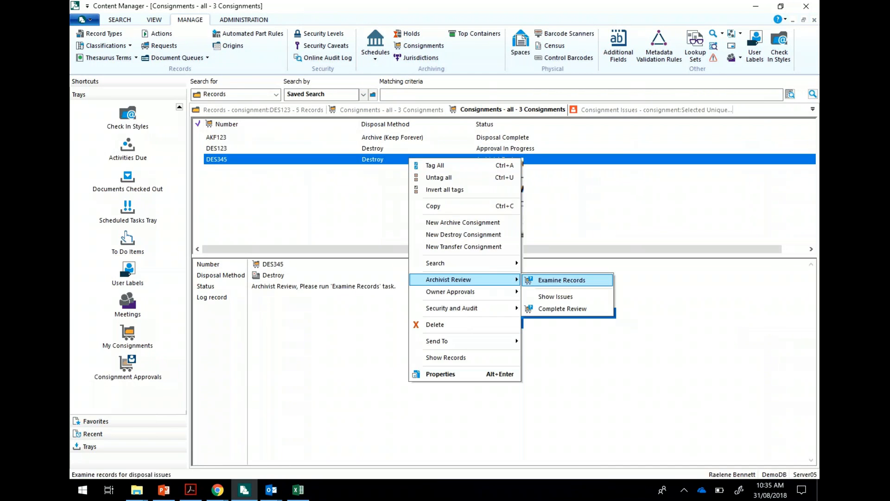
pyautogui.click(562, 280)
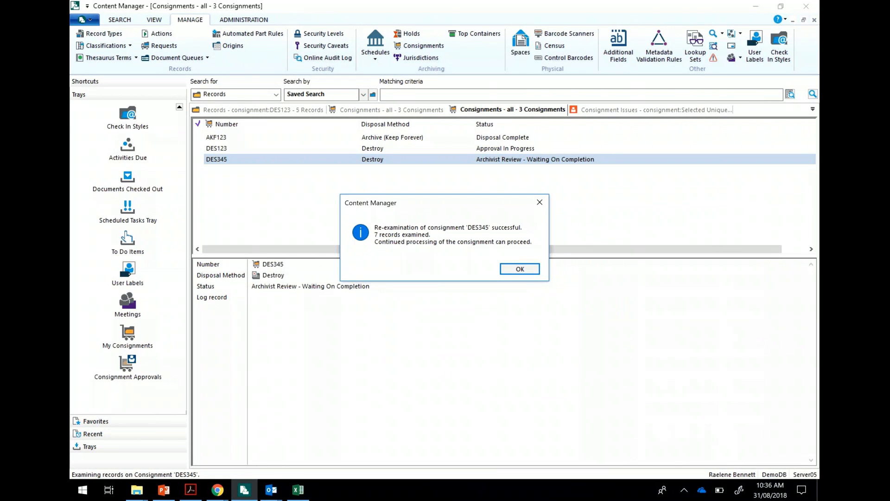
pyautogui.press('Return')
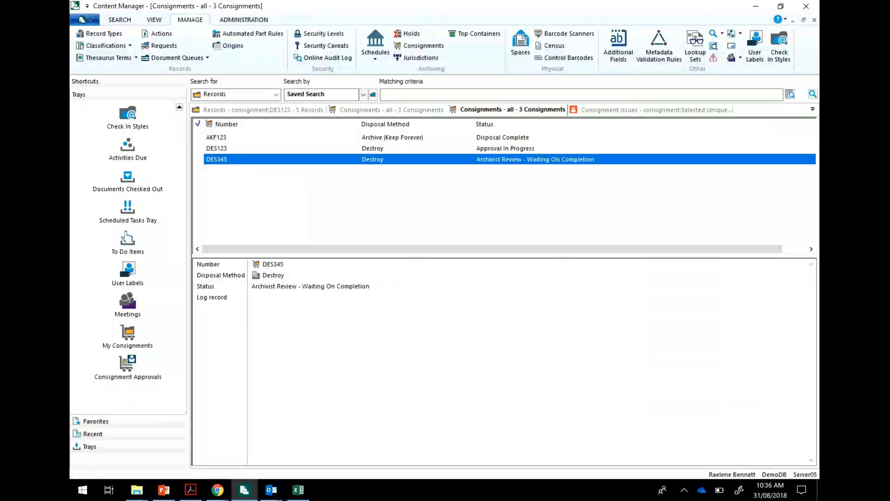
# Complete the Archivist Review of consignment DES345 and open the consignment approvals awaiting a decision
pyautogui.rightClick(490, 159)
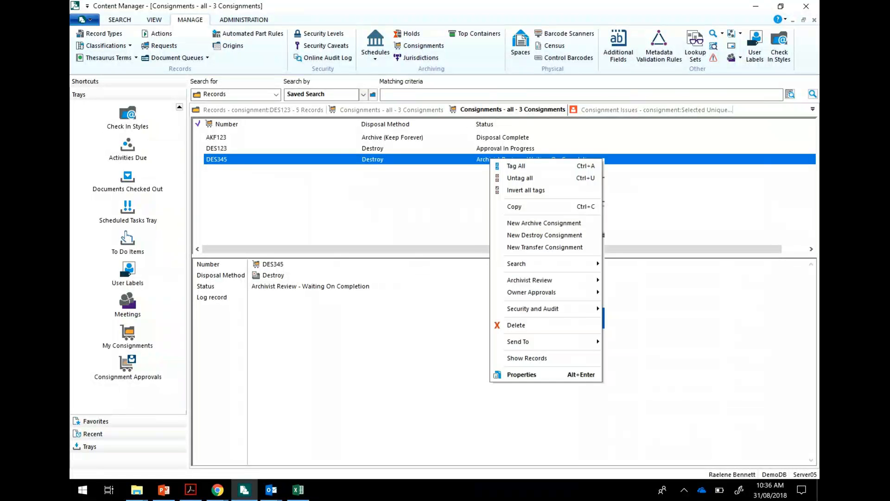
pyautogui.moveTo(530, 281)
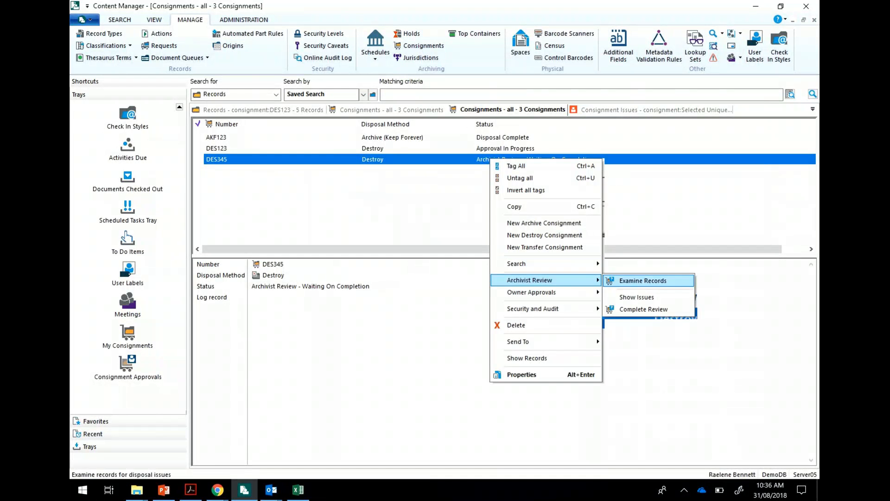
pyautogui.click(644, 309)
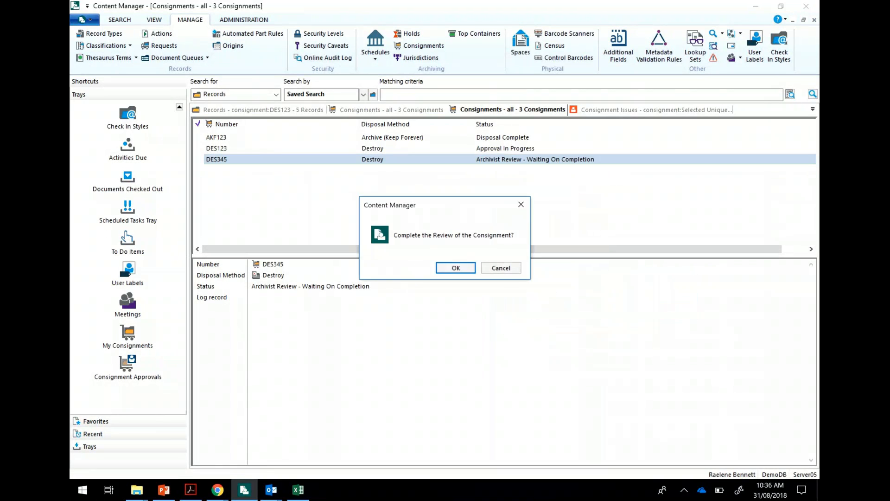
pyautogui.press('Return')
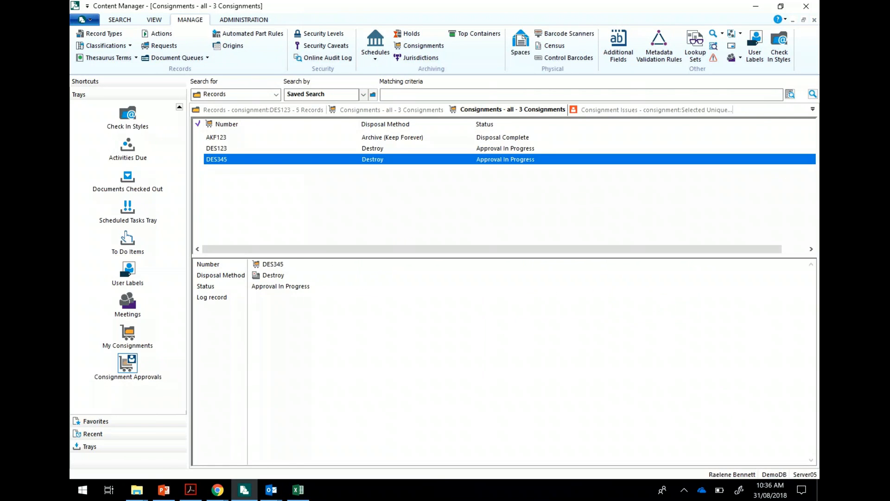
pyautogui.click(127, 364)
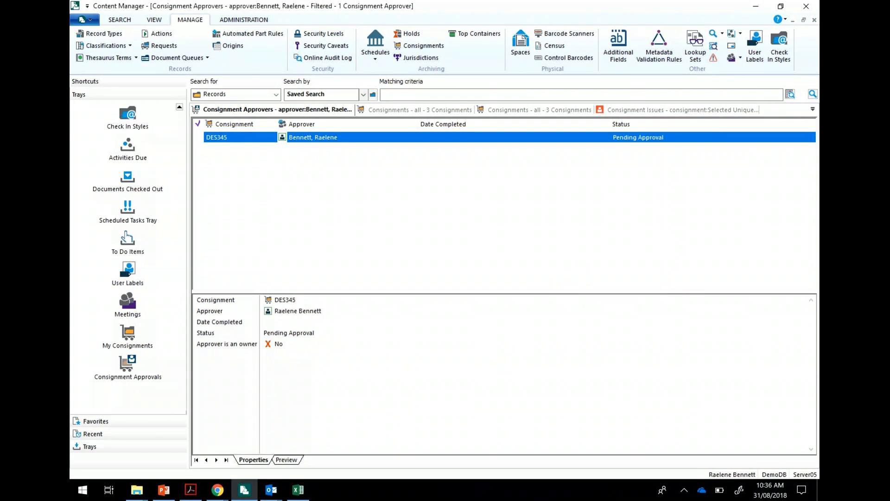
pyautogui.hotkey('shift', 'F10')
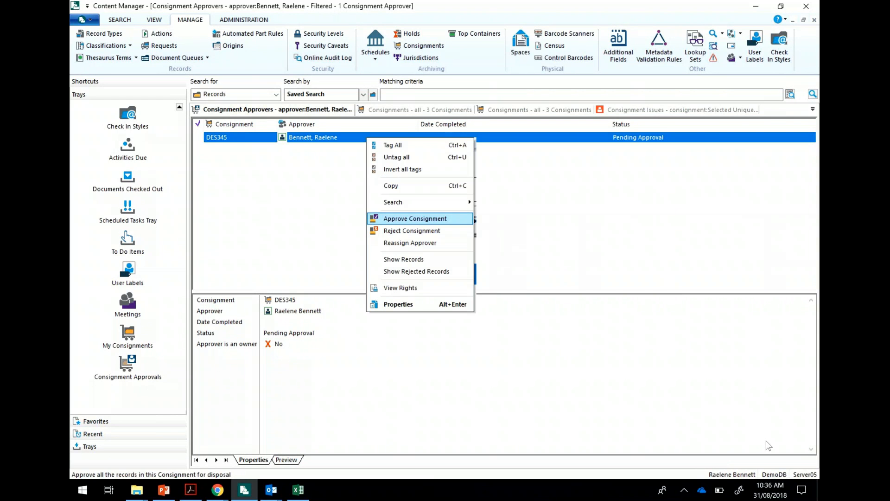
pyautogui.press('Down')
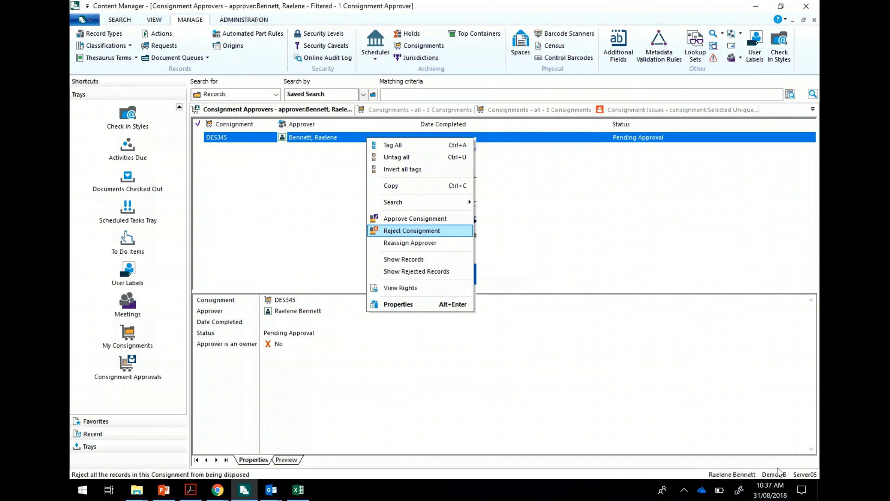
pyautogui.click(411, 243)
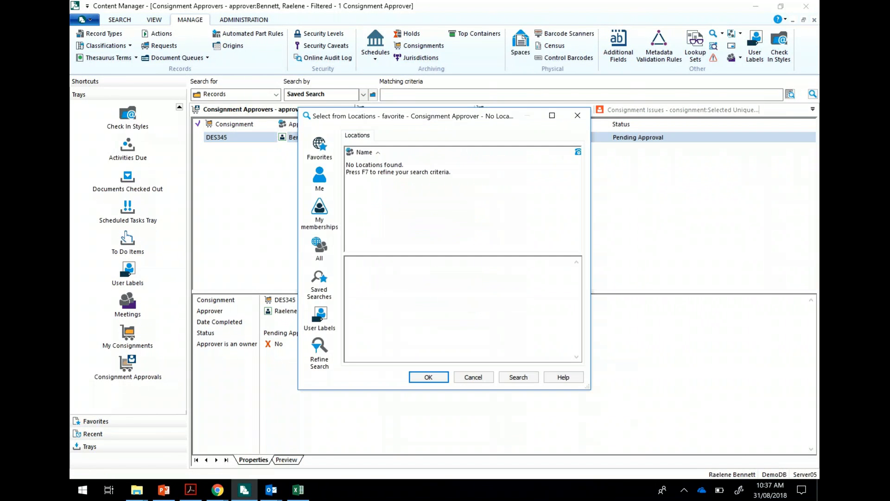
pyautogui.press('Escape')
# Reject consignment DES345 as its approver, giving the reason "Record is required to kept"
pyautogui.rightClick(362, 138)
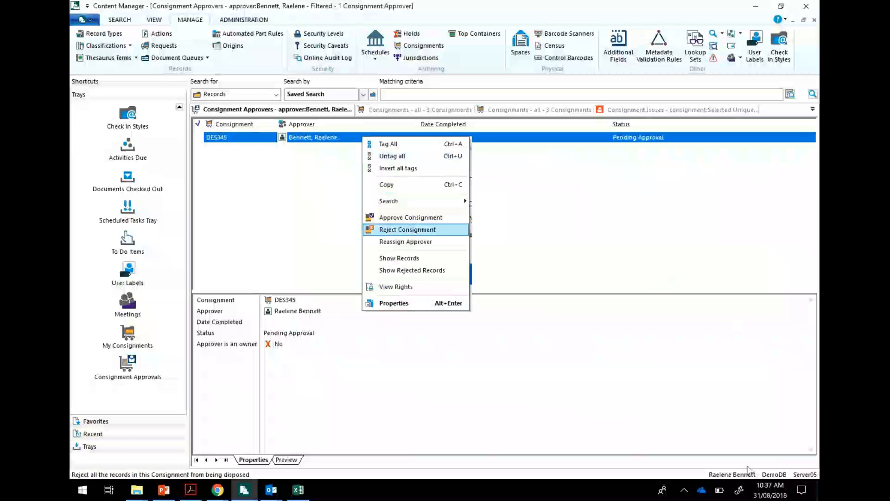
pyautogui.click(399, 228)
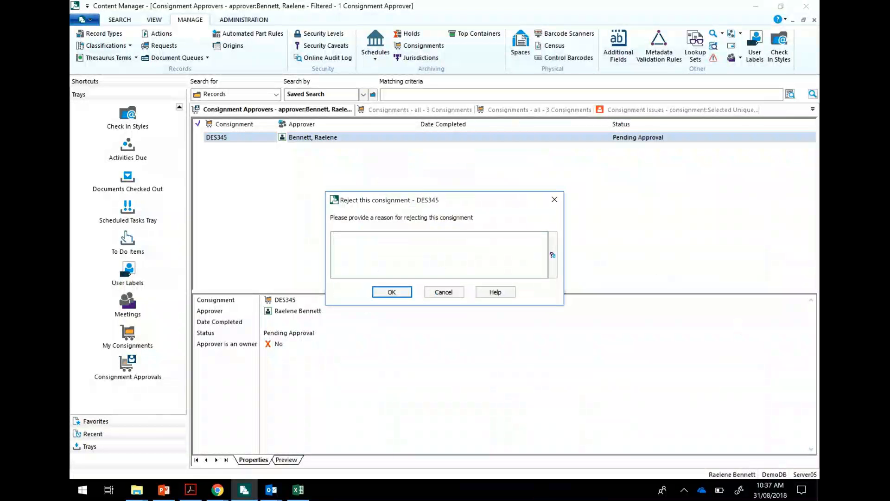
pyautogui.write('Record is required to kept')
pyautogui.press('Return')
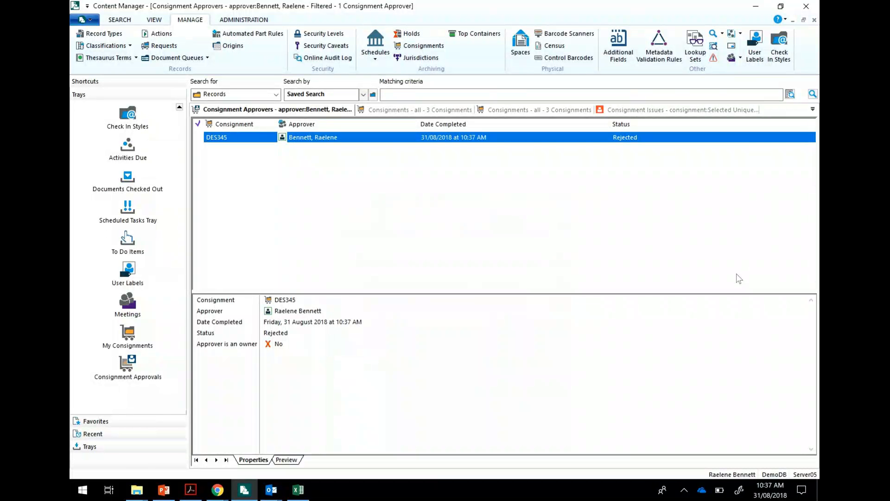
# View the rejection reason in the DES345 approver's properties and show that approver's rejected records
pyautogui.hotkey('shift', 'F10')
pyautogui.press('Up')
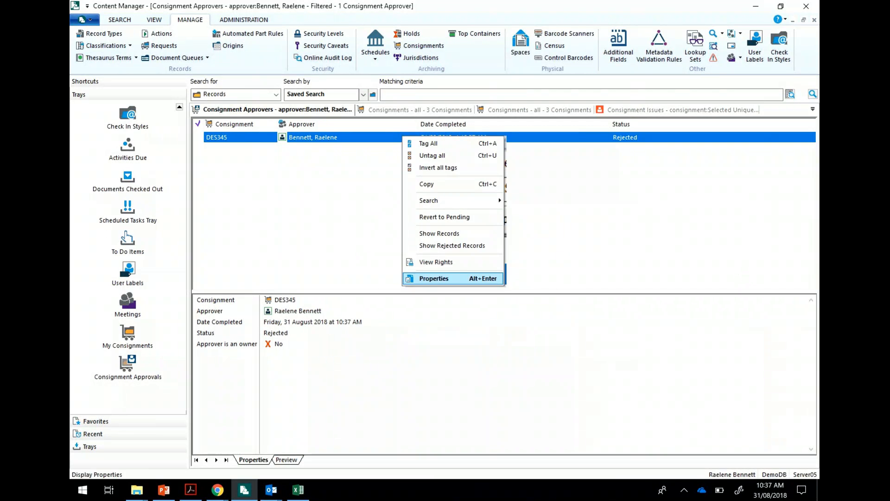
pyautogui.press('Return')
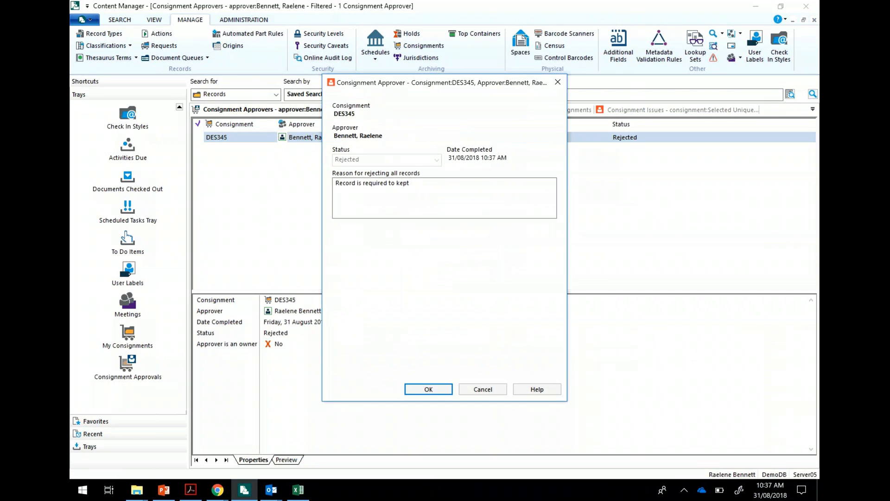
pyautogui.press('Return')
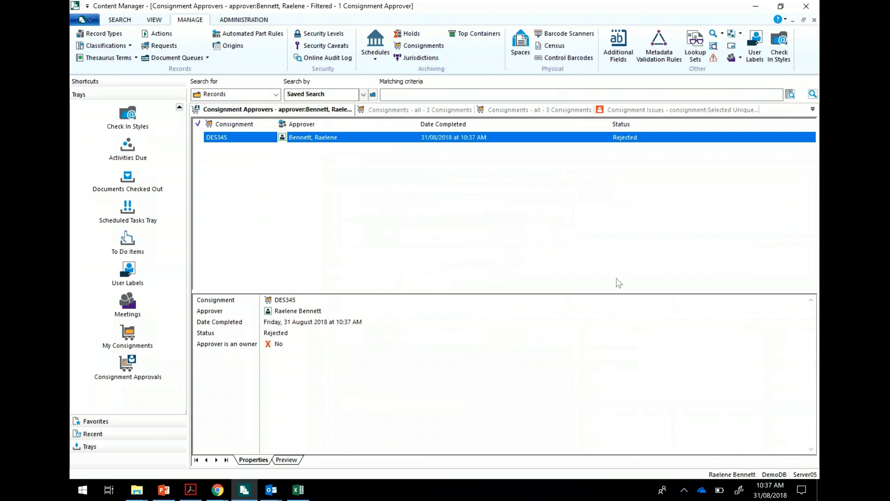
pyautogui.rightClick(342, 138)
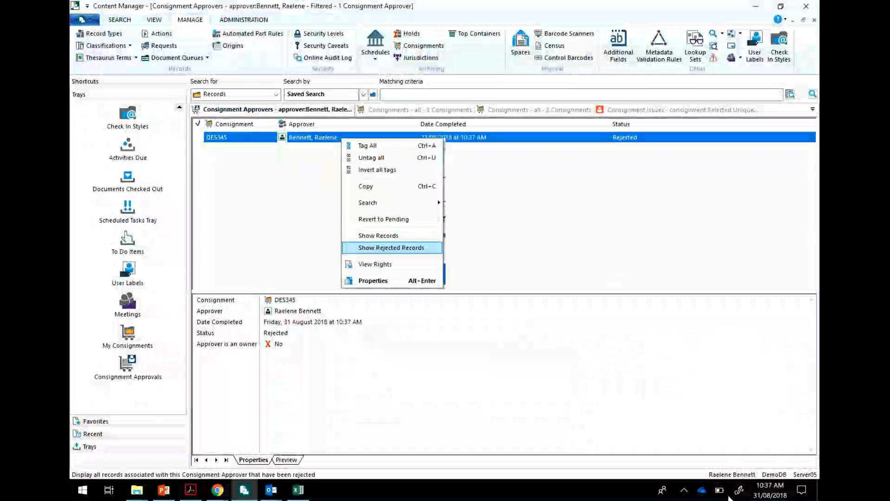
pyautogui.press('Return')
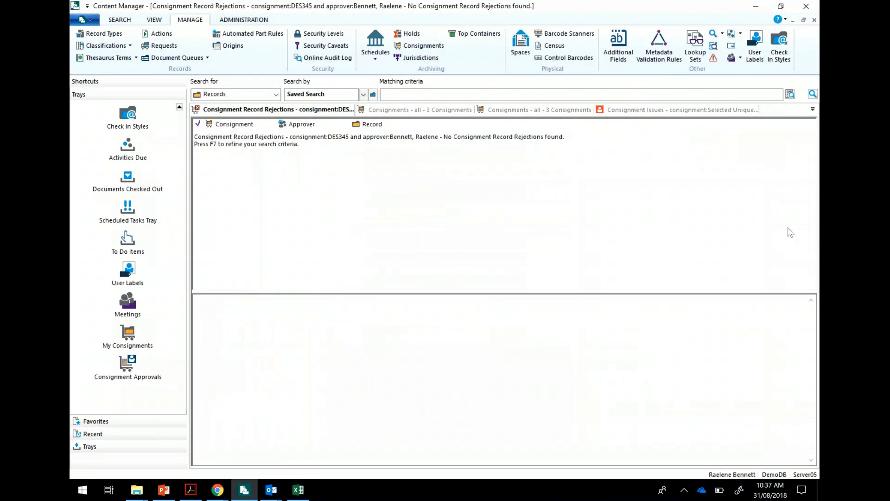
# Return to the list of all consignments and select DES345 to check its status
pyautogui.hotkey('ctrl', 'Tab')
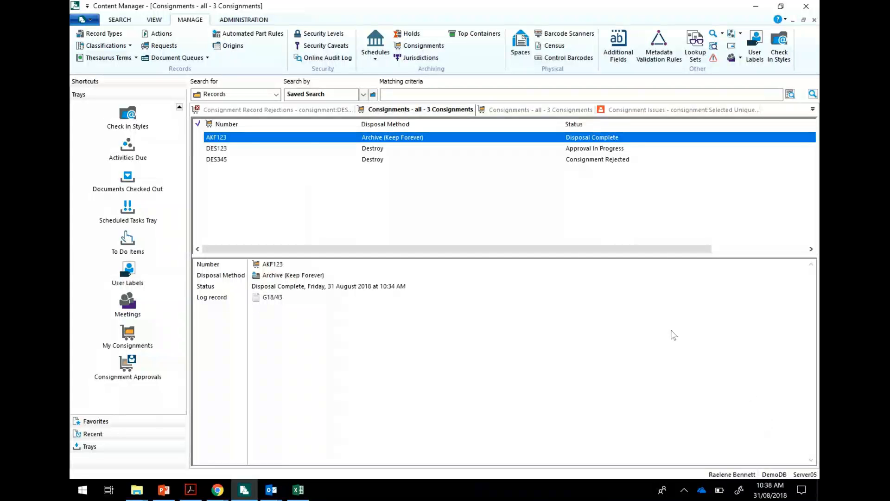
pyautogui.press('Down')
pyautogui.press('Down')
pyautogui.hotkey('shift', 'F10')
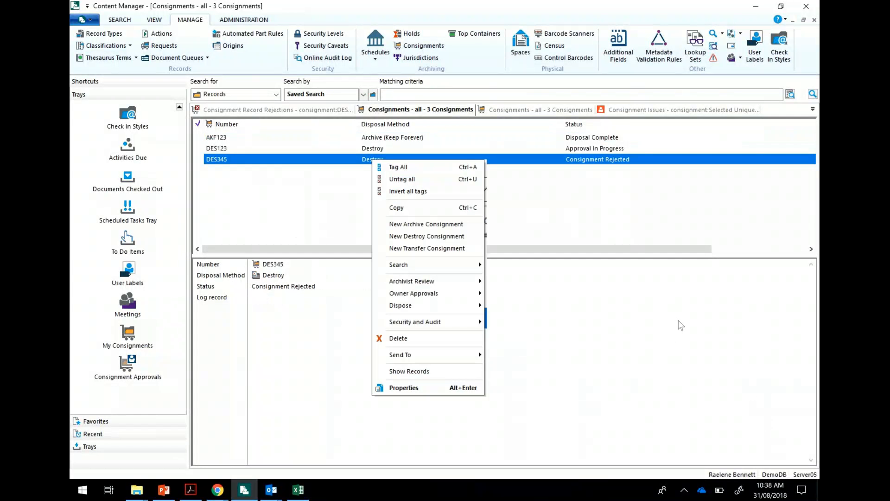
pyautogui.press('Down')
pyautogui.press('Down')
pyautogui.press('Down')
pyautogui.press('Down')
pyautogui.press('Down')
pyautogui.press('Down')
pyautogui.press('Return')
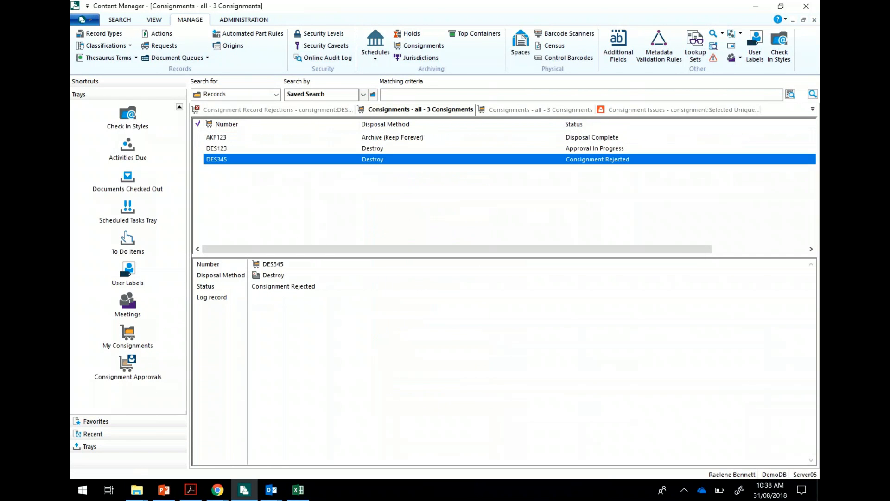
# Show the consignment approvers of DES345 and view the approver's properties with the rejection reason, closing them again
pyautogui.rightClick(569, 159)
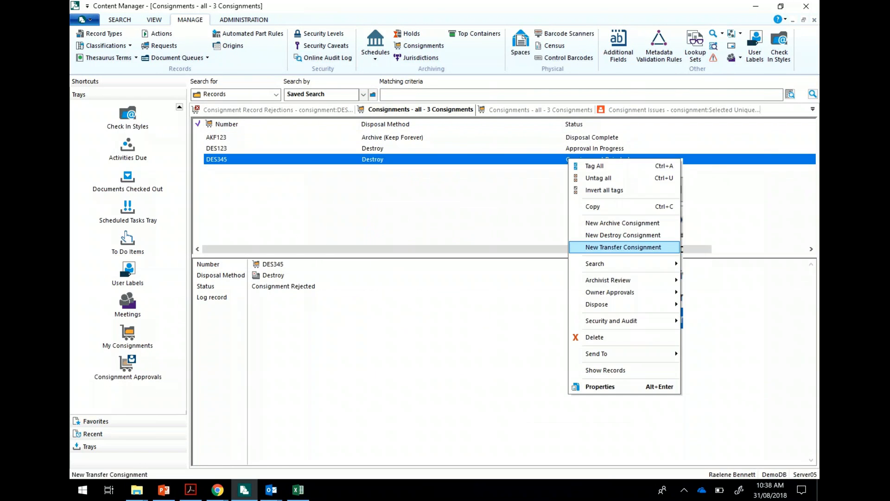
pyautogui.moveTo(609, 280)
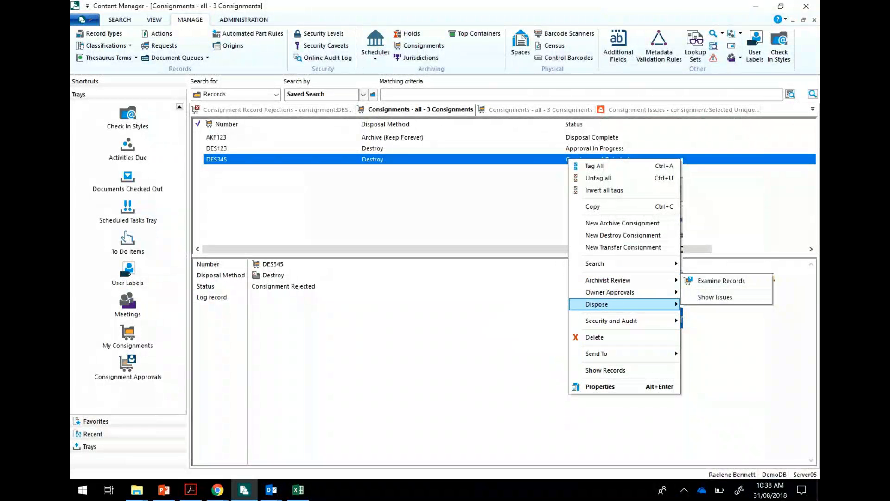
pyautogui.moveTo(603, 304)
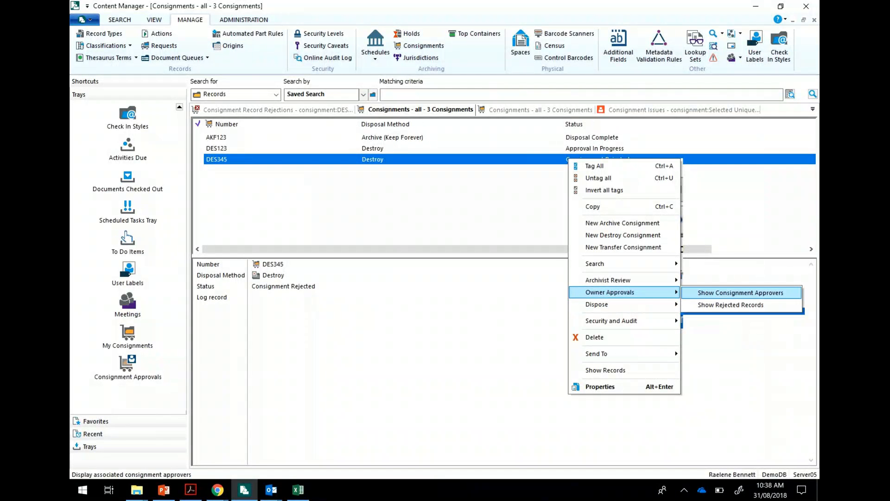
pyautogui.click(741, 293)
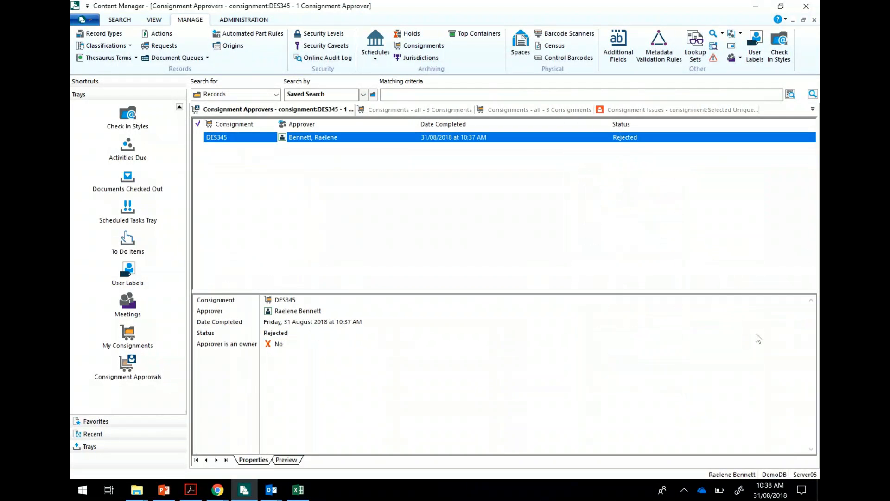
pyautogui.rightClick(354, 136)
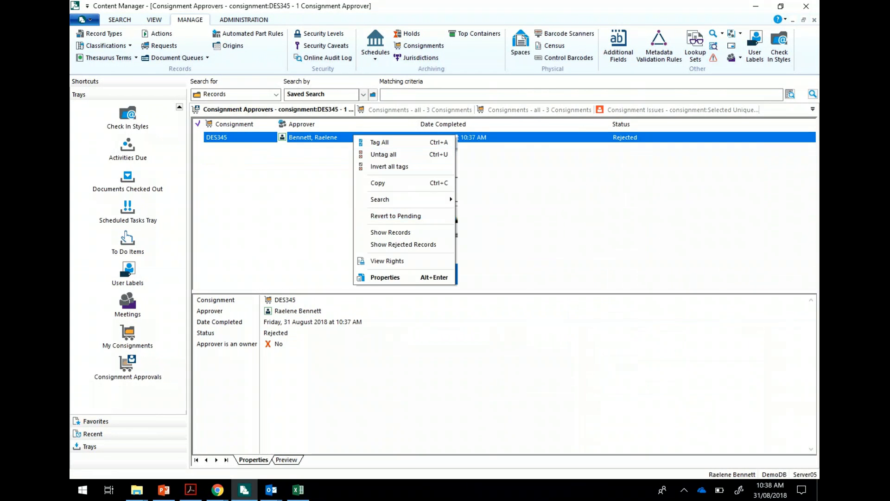
pyautogui.click(385, 278)
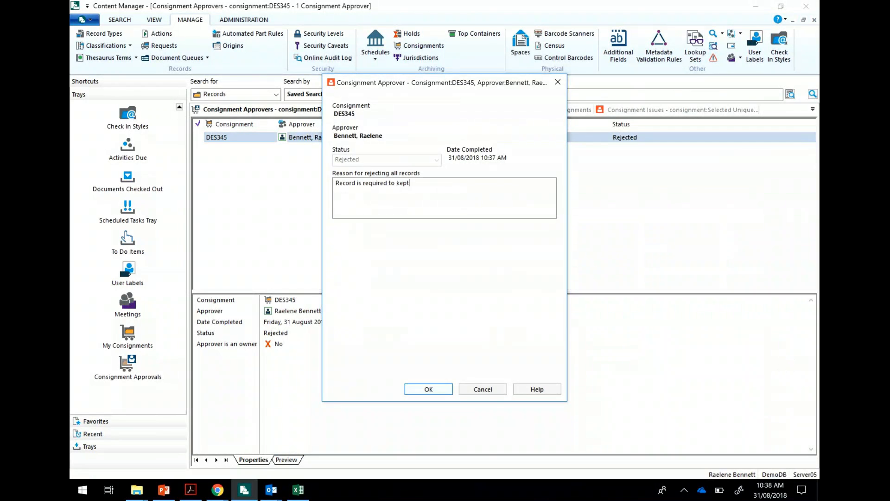
pyautogui.press('Return')
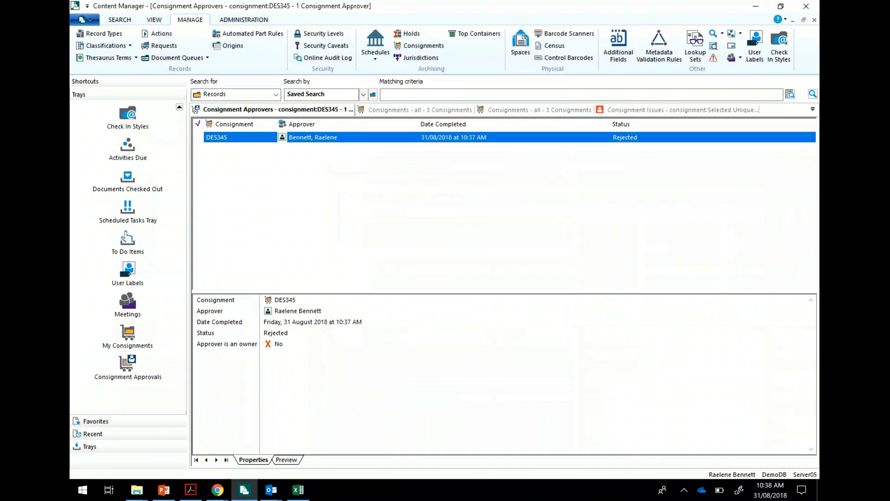